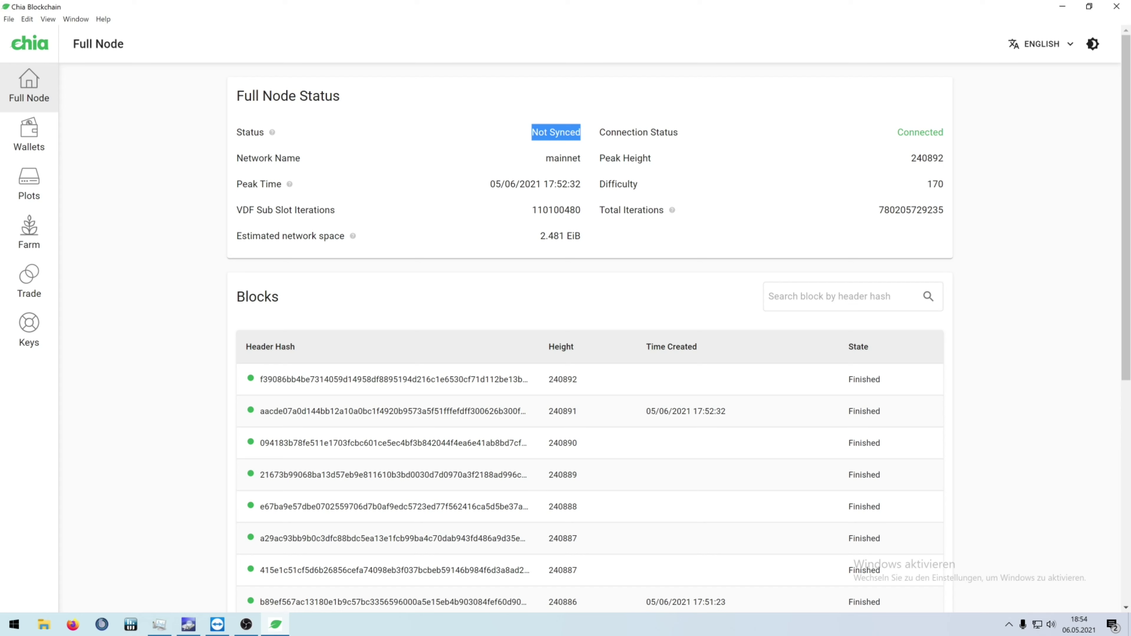
Step: Review the full node's sync status and estimated network space, and view the wallet's balances
click(583, 140)
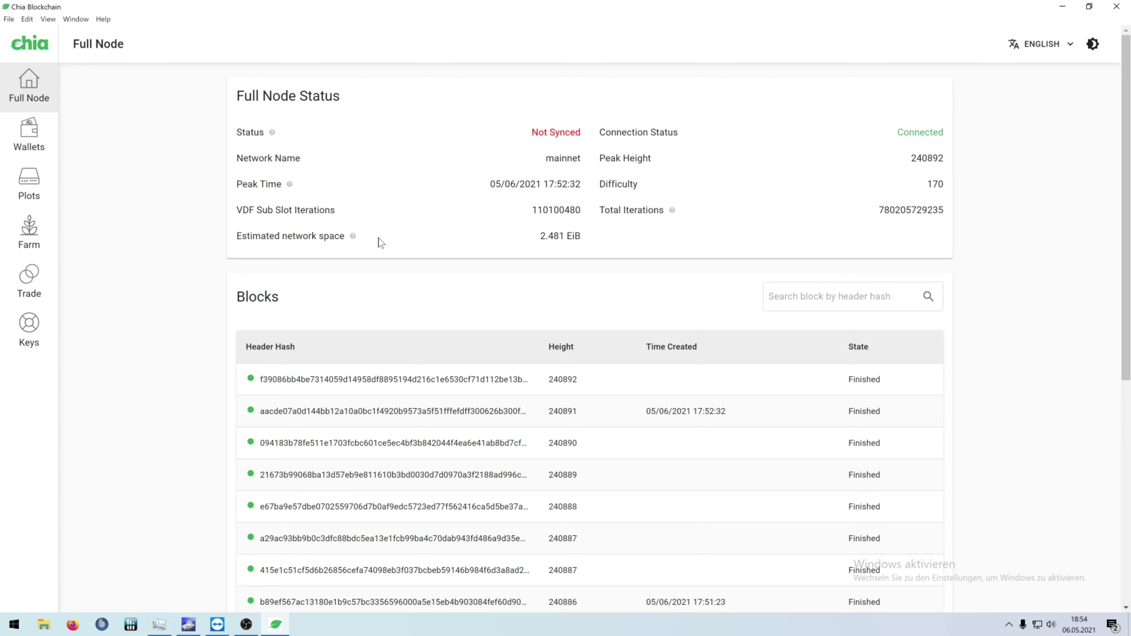
double_click(541, 237)
click(561, 245)
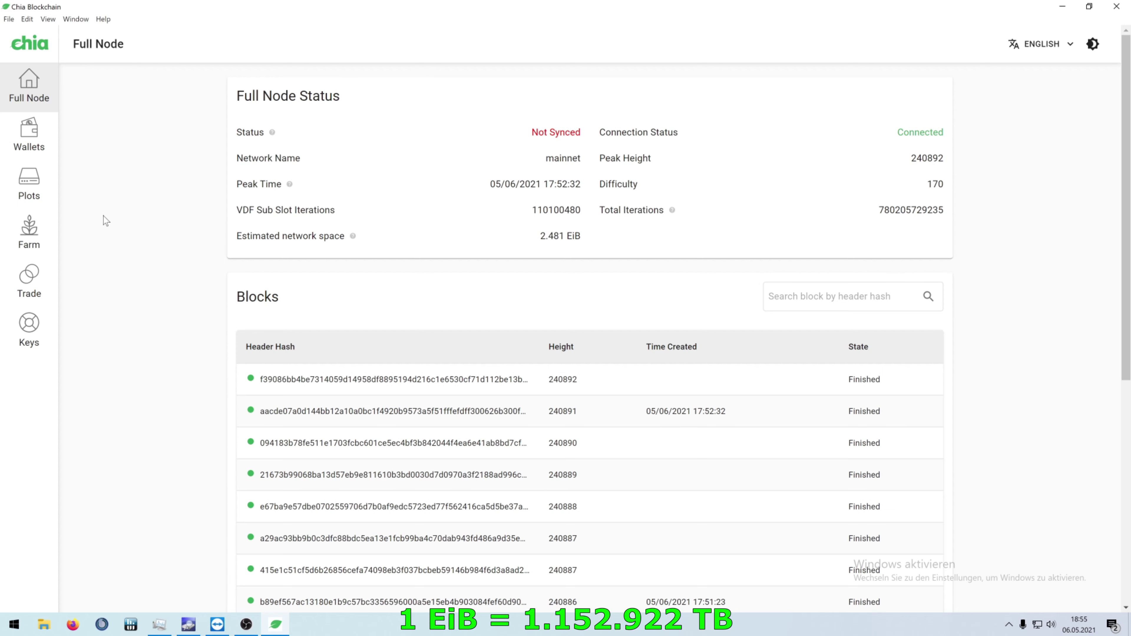
click(41, 144)
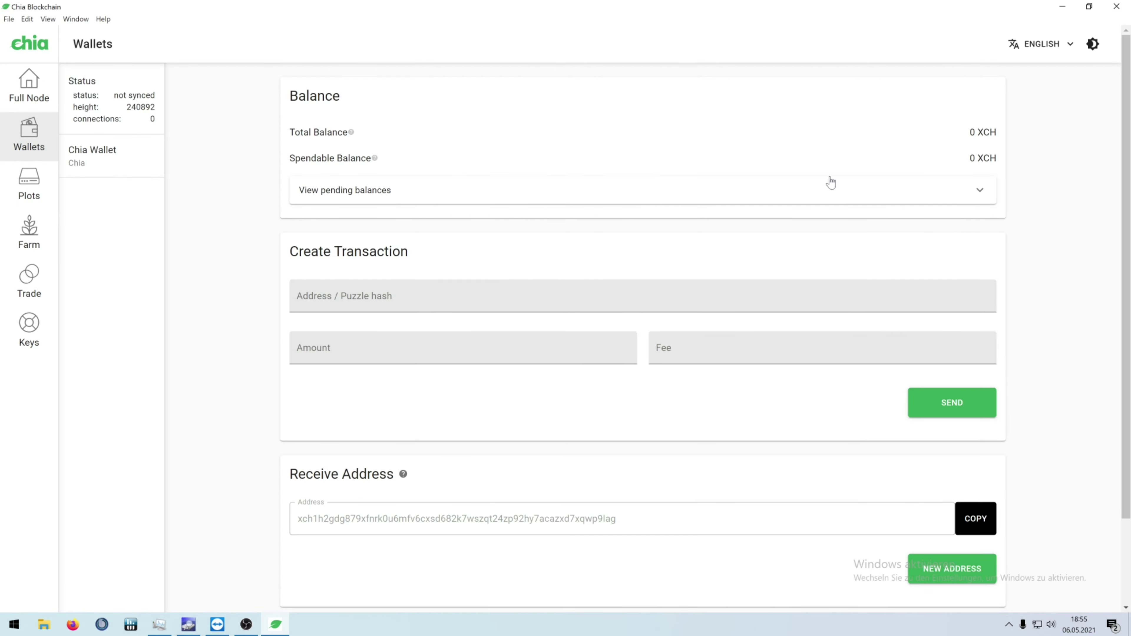
Step: Look through the local harvester plots, comparing the plots in progress with the finished plots and their status
click(38, 184)
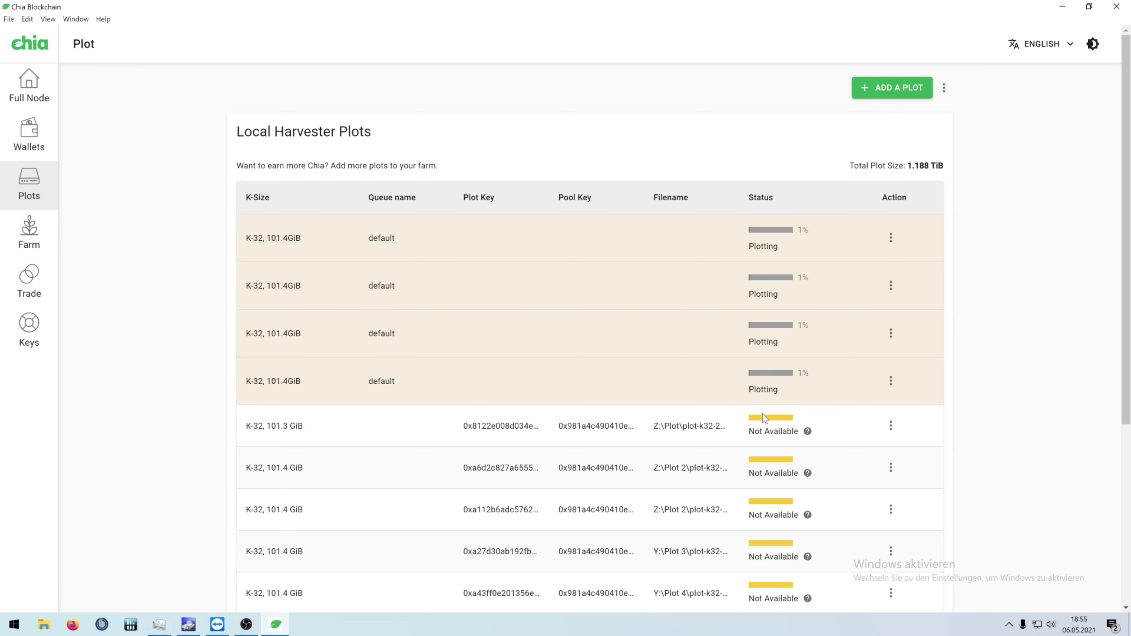
scroll(777, 434, down, 5)
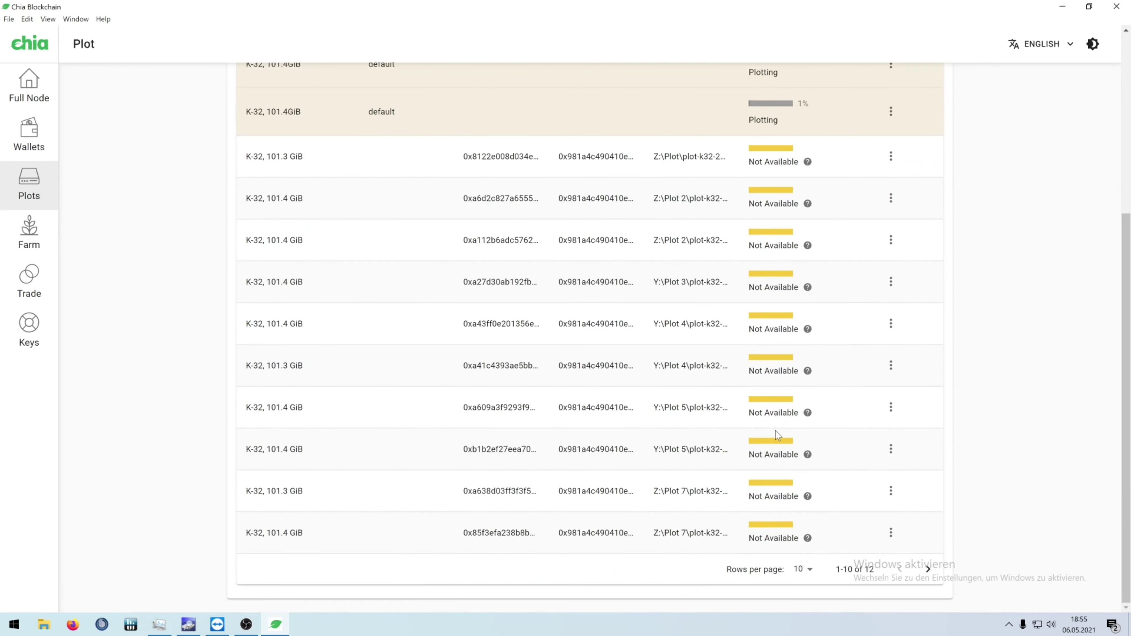
scroll(744, 225, up, 1)
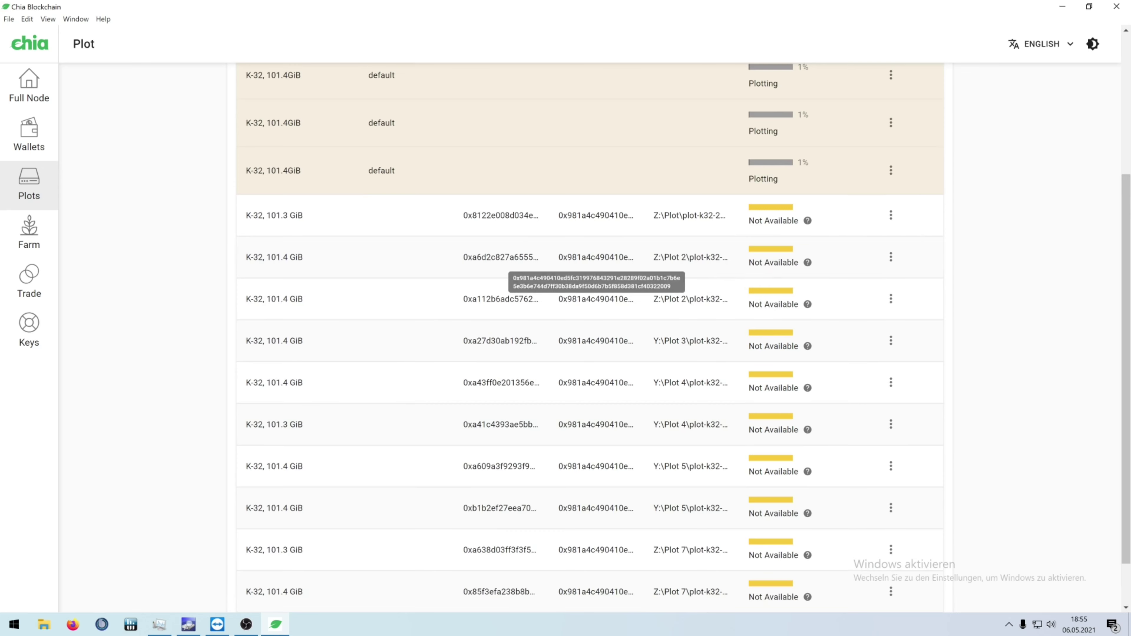
scroll(562, 289, down, 1)
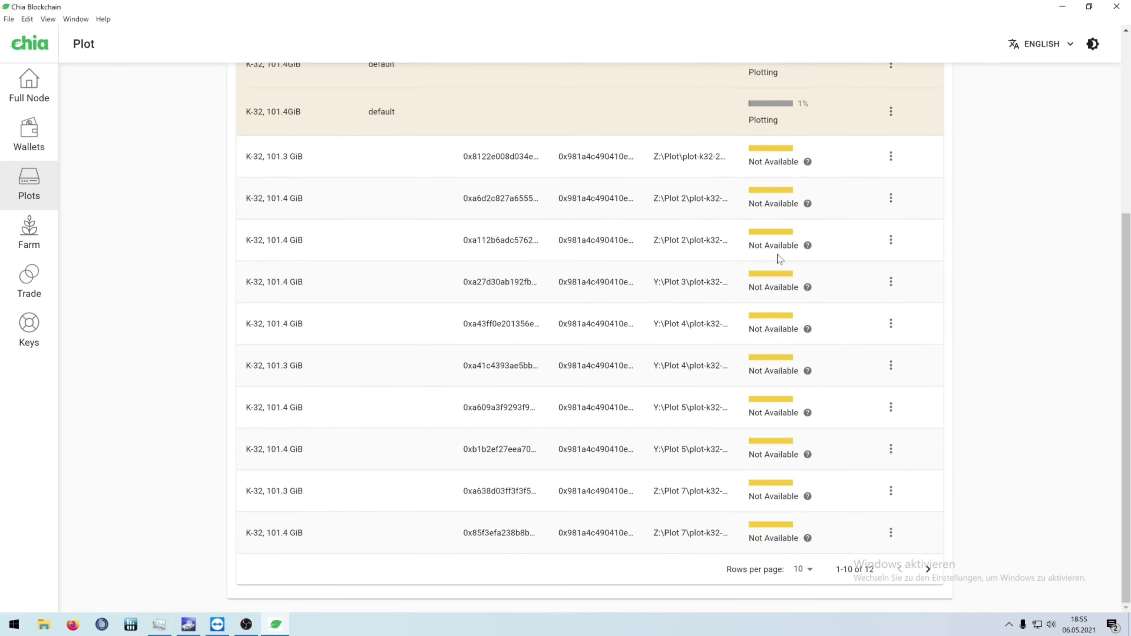
scroll(784, 306, up, 5)
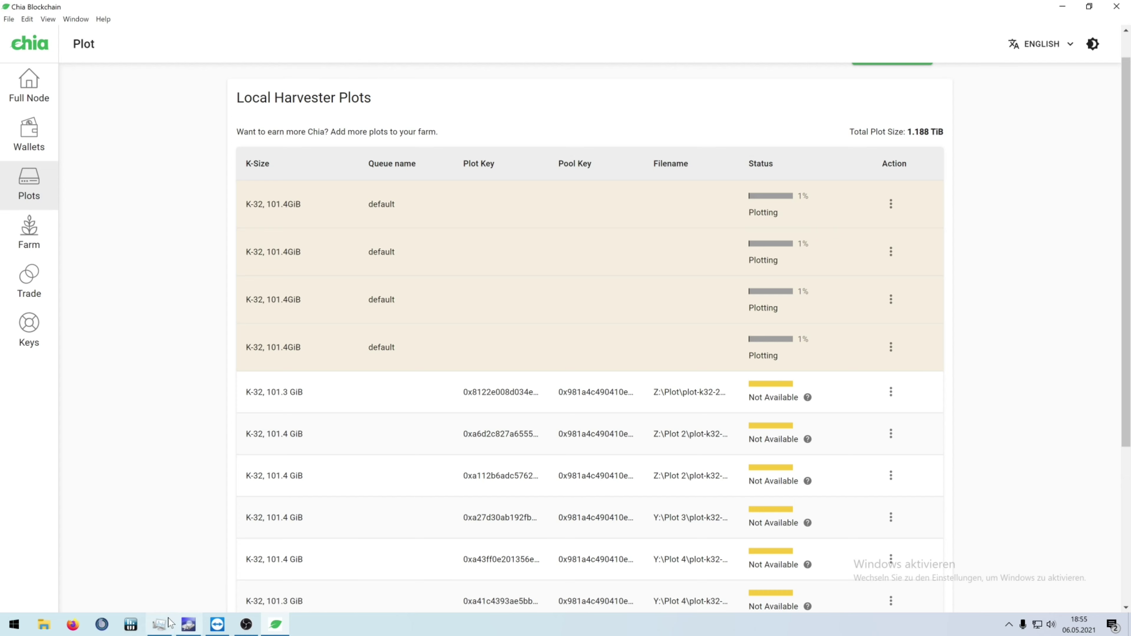
Step: Switch to Task Manager, inspect the CPU, memory and disk load during plotting, and minimize its window
click(159, 624)
drag(239, 139, 398, 232)
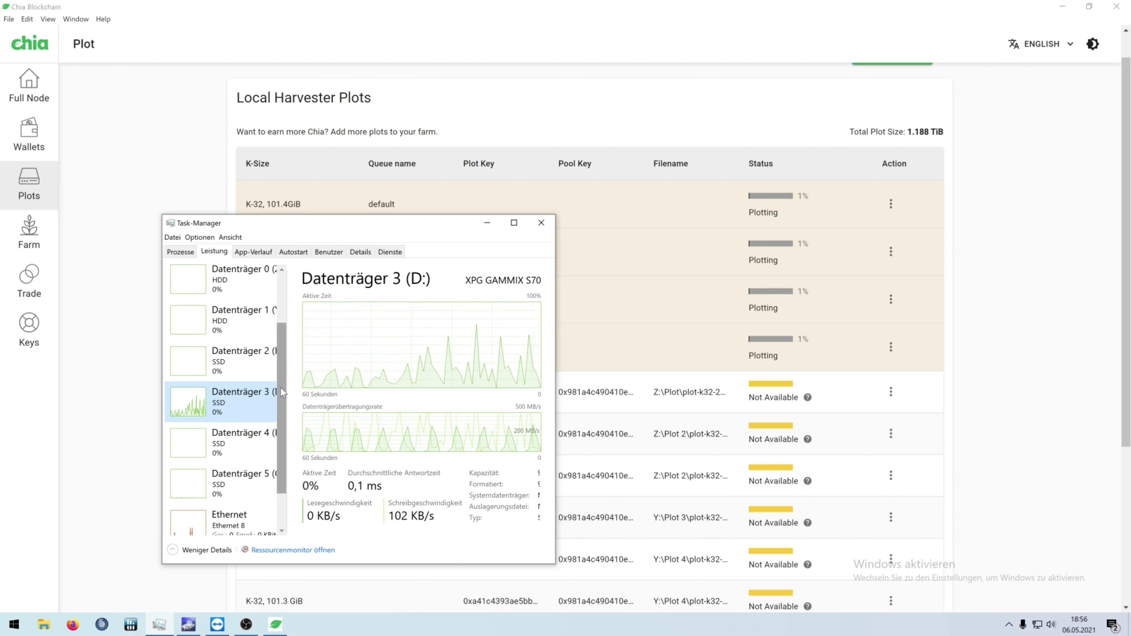
drag(280, 387, 281, 335)
click(240, 285)
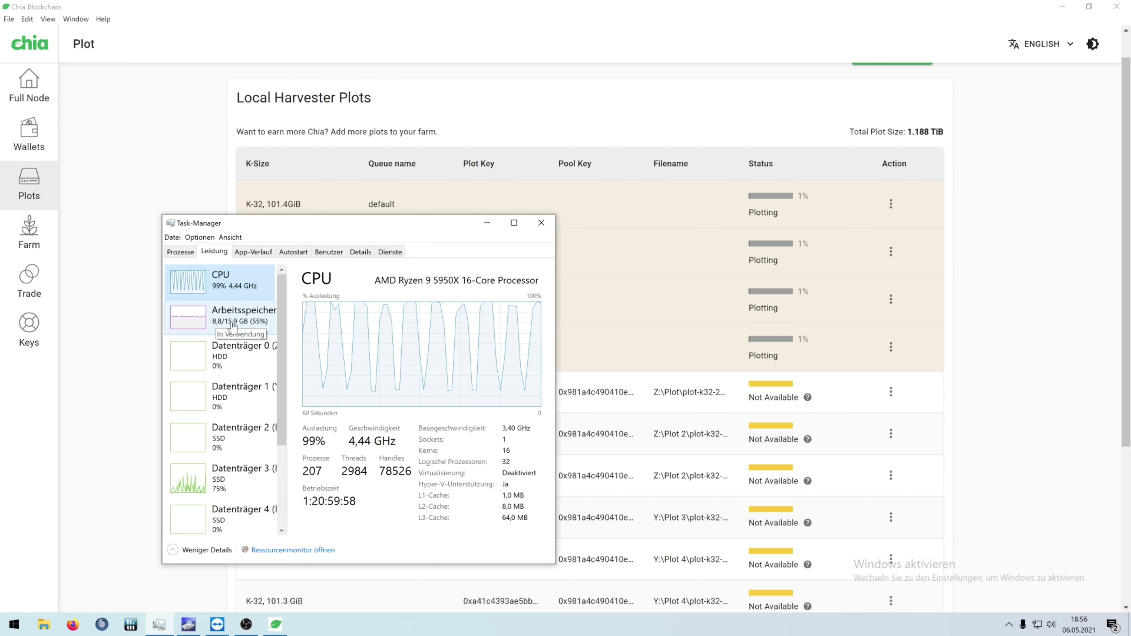
scroll(263, 467, down, 3)
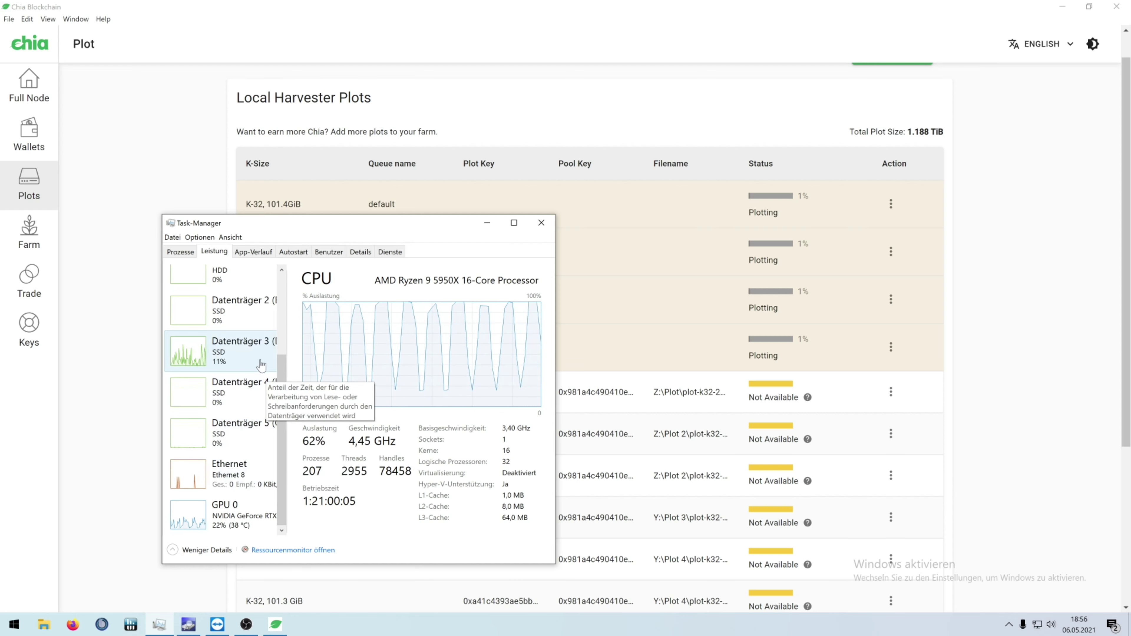
click(484, 225)
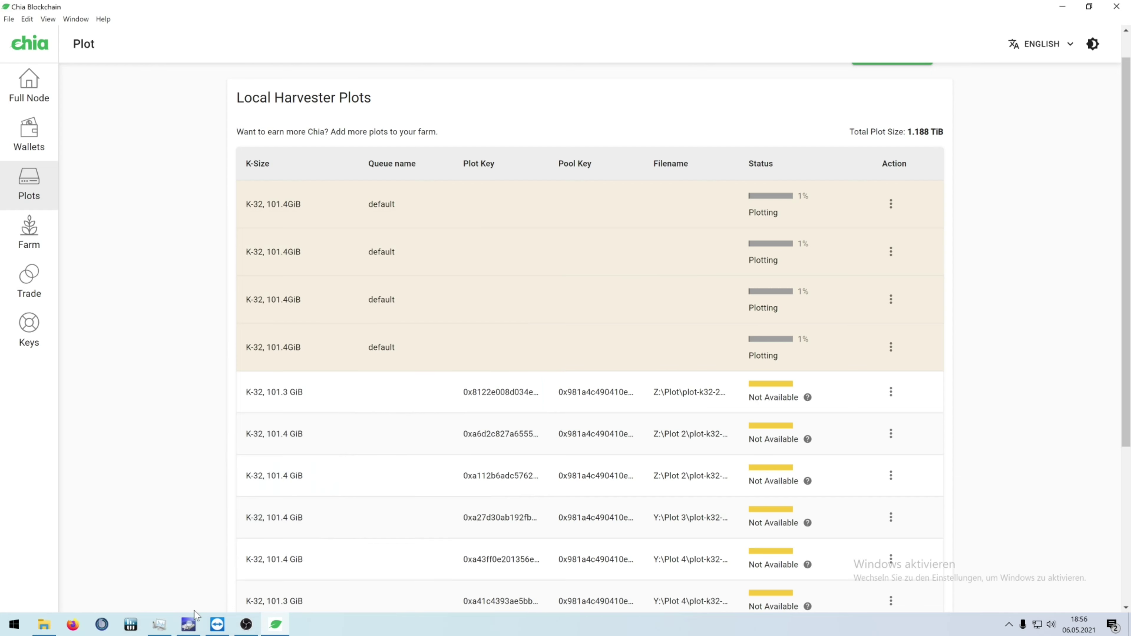
Step: Switch to File Explorer, inspect the Plot 8 folder on drive Chia 2 (Y:), and return to the drive overview
click(44, 624)
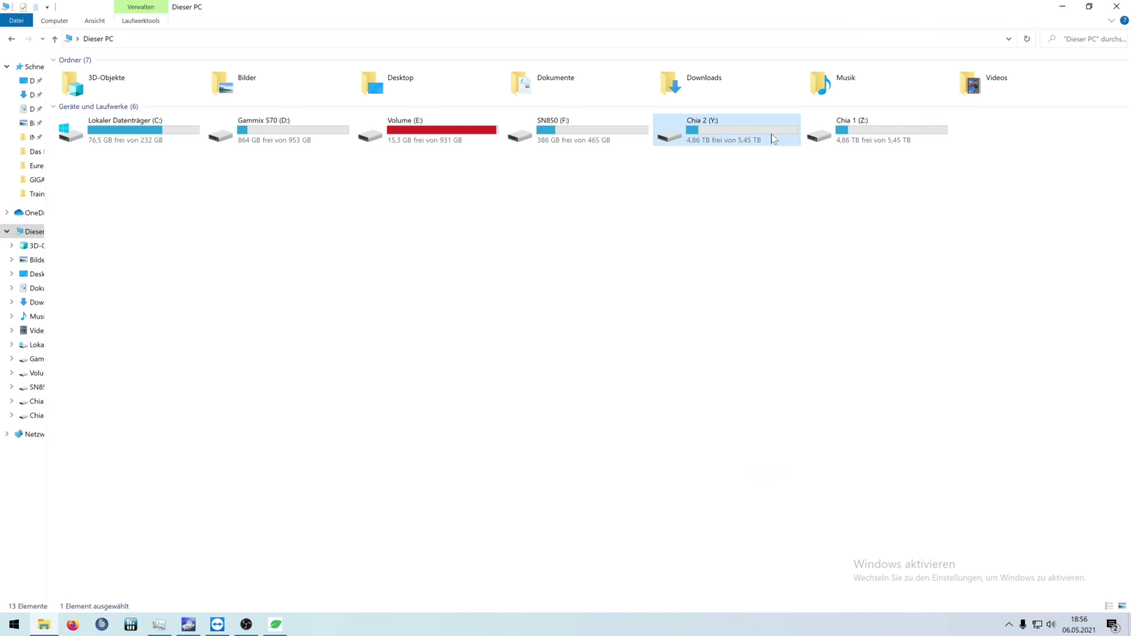
double_click(771, 135)
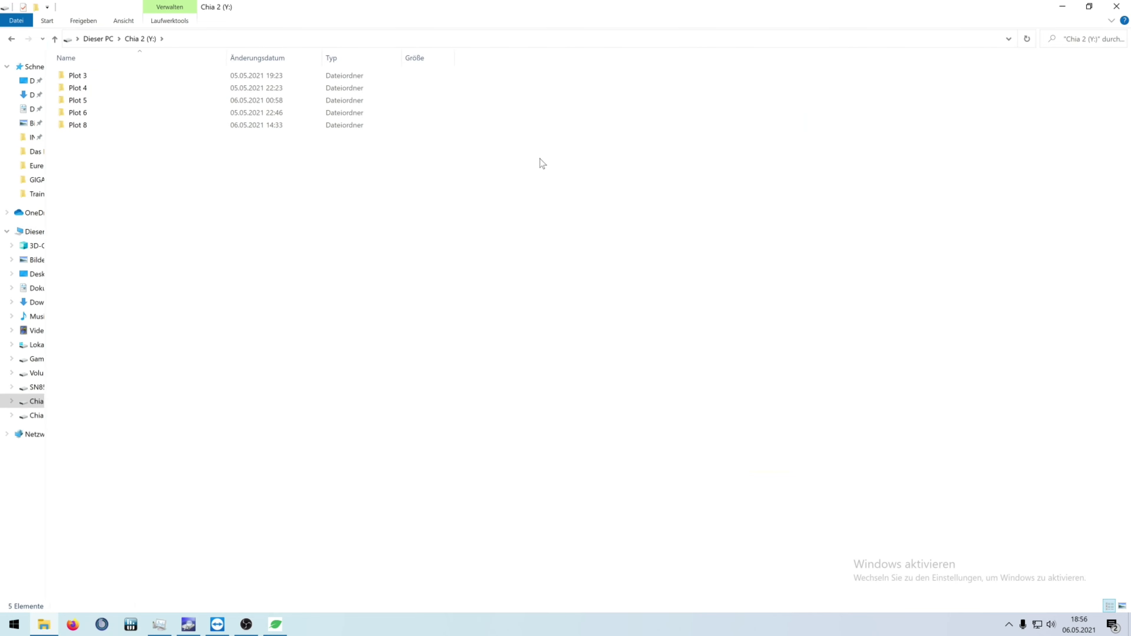
double_click(86, 125)
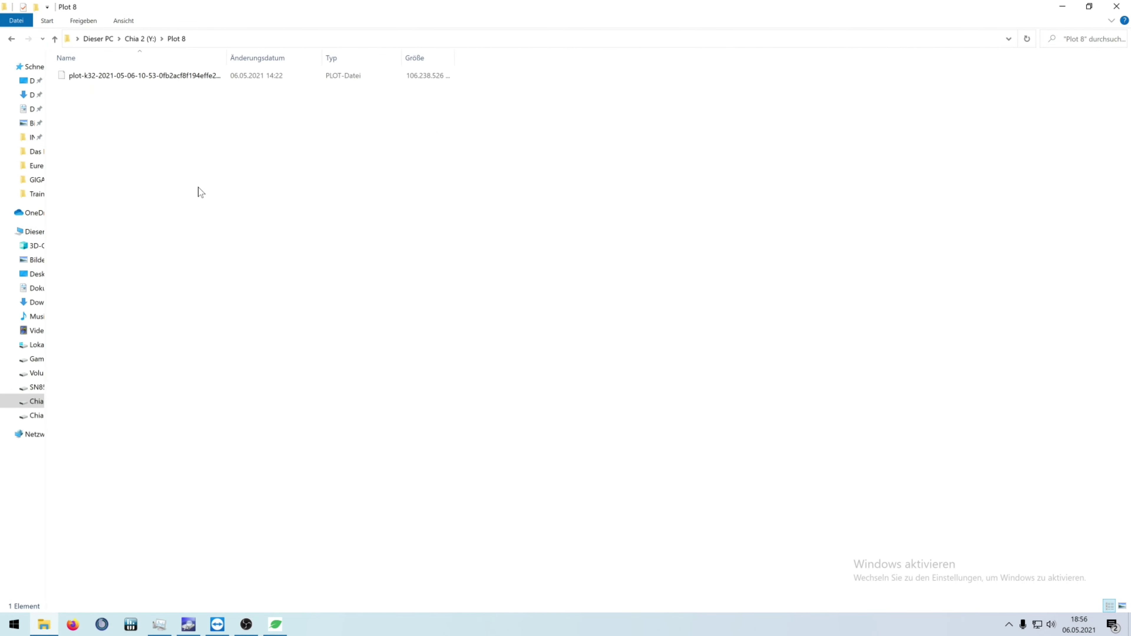
key(alt+Left)
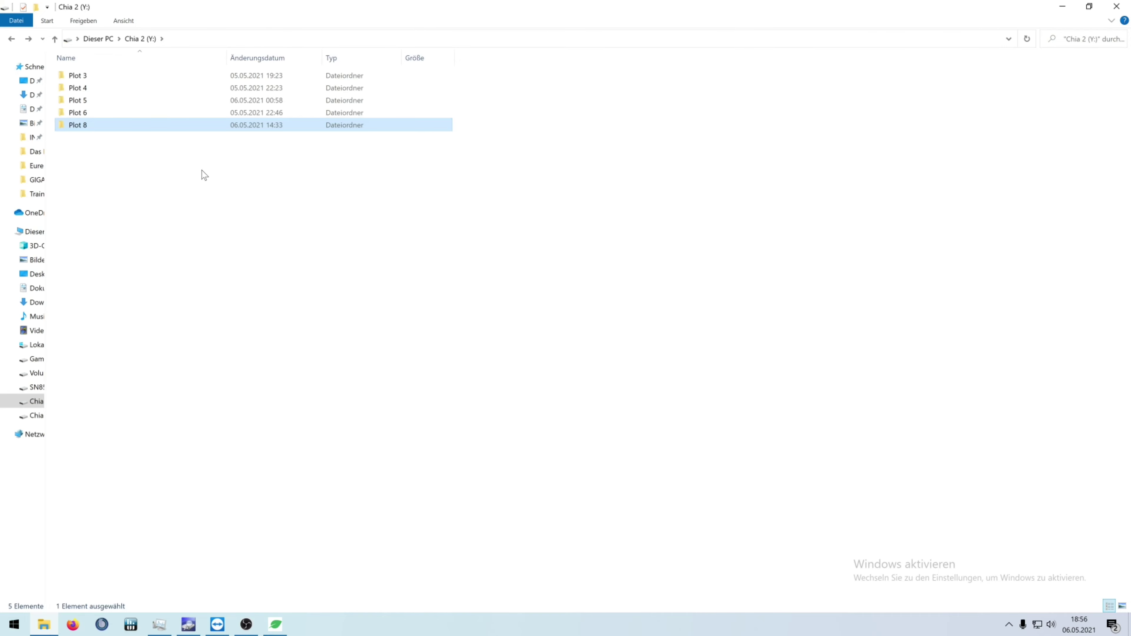
key(alt+Up)
Step: Inspect the plot files in the Plot 7 and Plot 2 folders on drive Chia 1 (Z:), and return to the drive overview
click(866, 130)
double_click(865, 130)
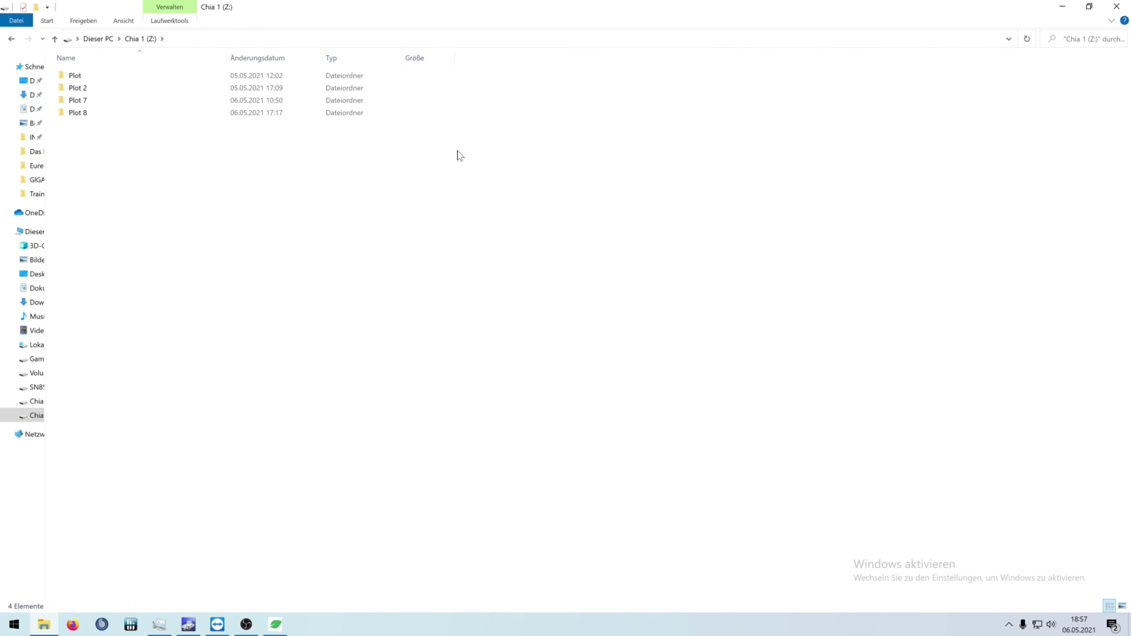
double_click(166, 108)
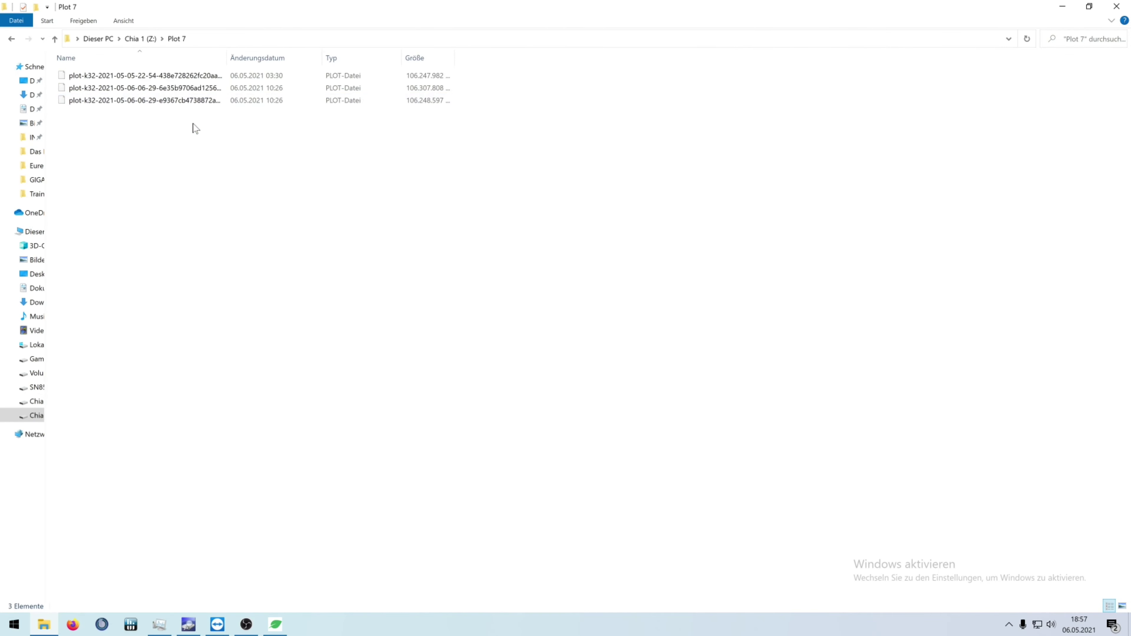
key(alt+Left)
double_click(96, 89)
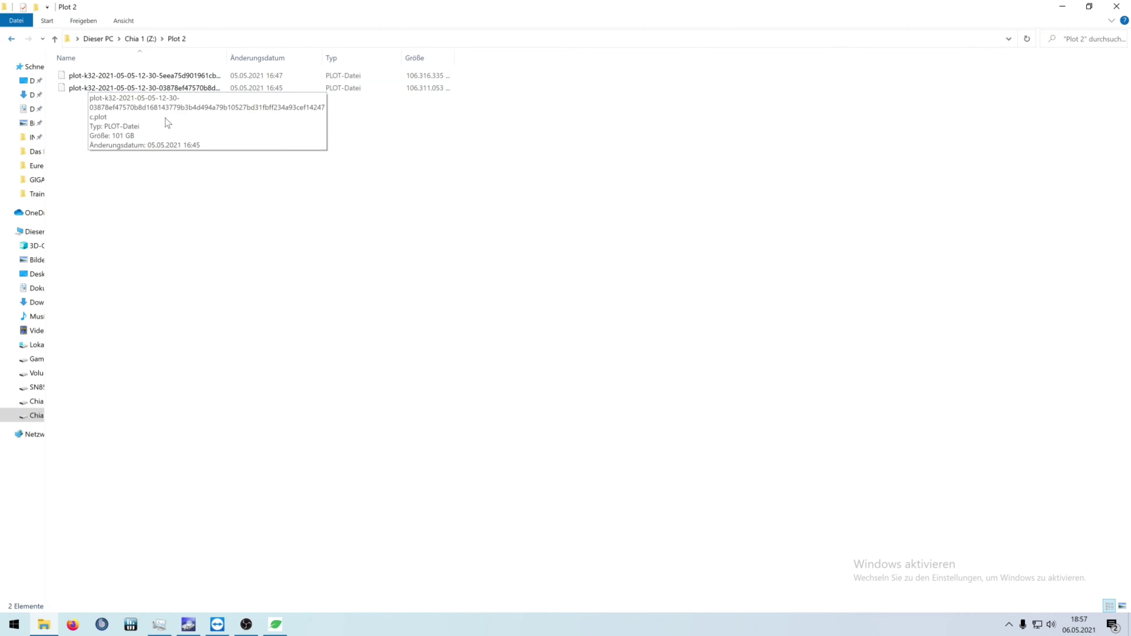
key(alt+Left)
key(alt+Left)
Step: Examine the temporary plotting files in Chia Temp on drive Gammix S70 (D:), return to the drive overview, and minimize File Explorer
click(272, 131)
double_click(272, 132)
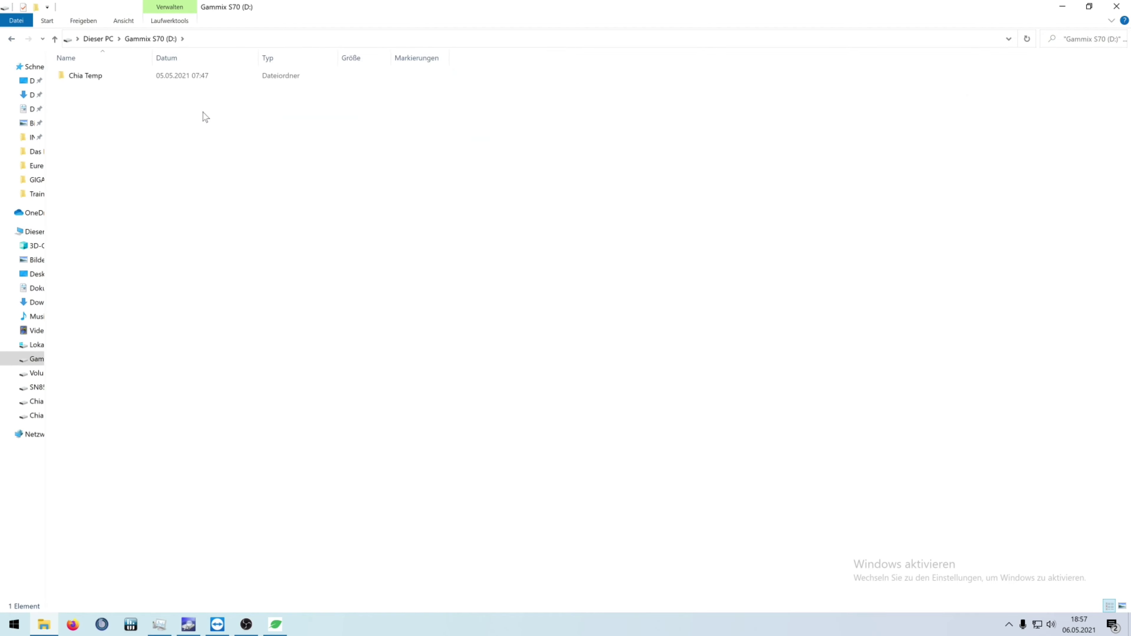
double_click(82, 79)
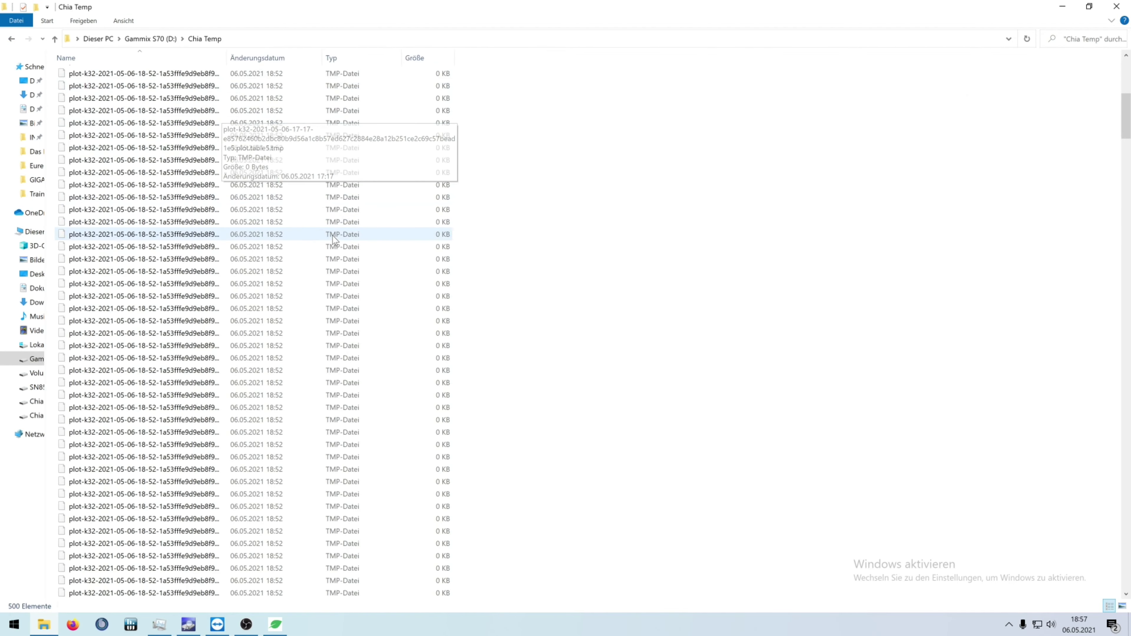
scroll(377, 261, down, 20)
scroll(377, 261, down, 15)
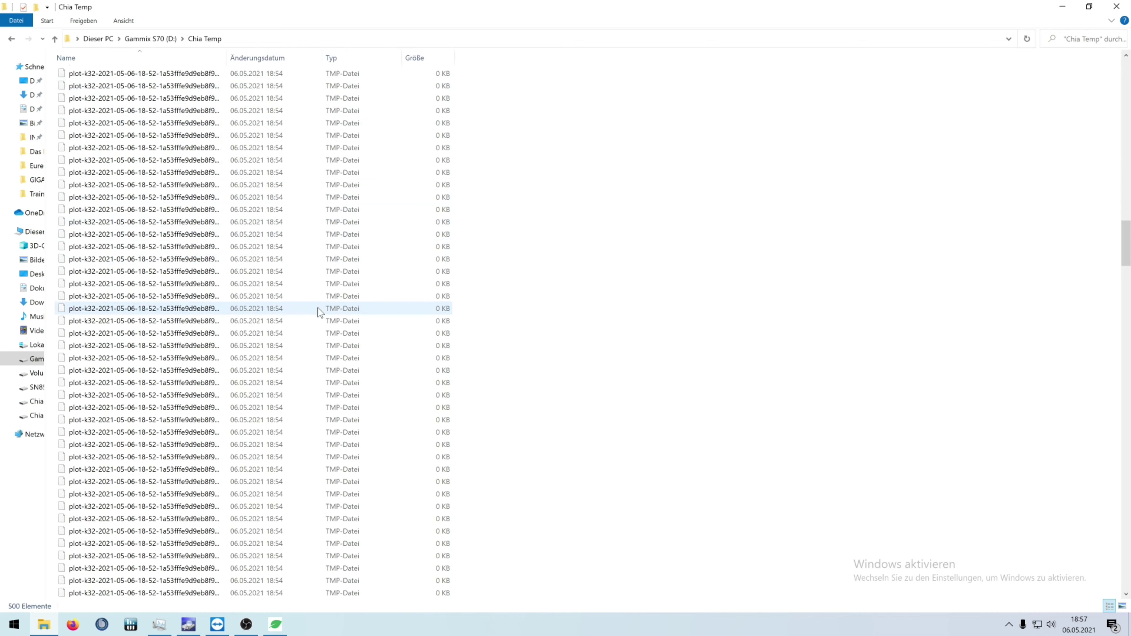
click(13, 40)
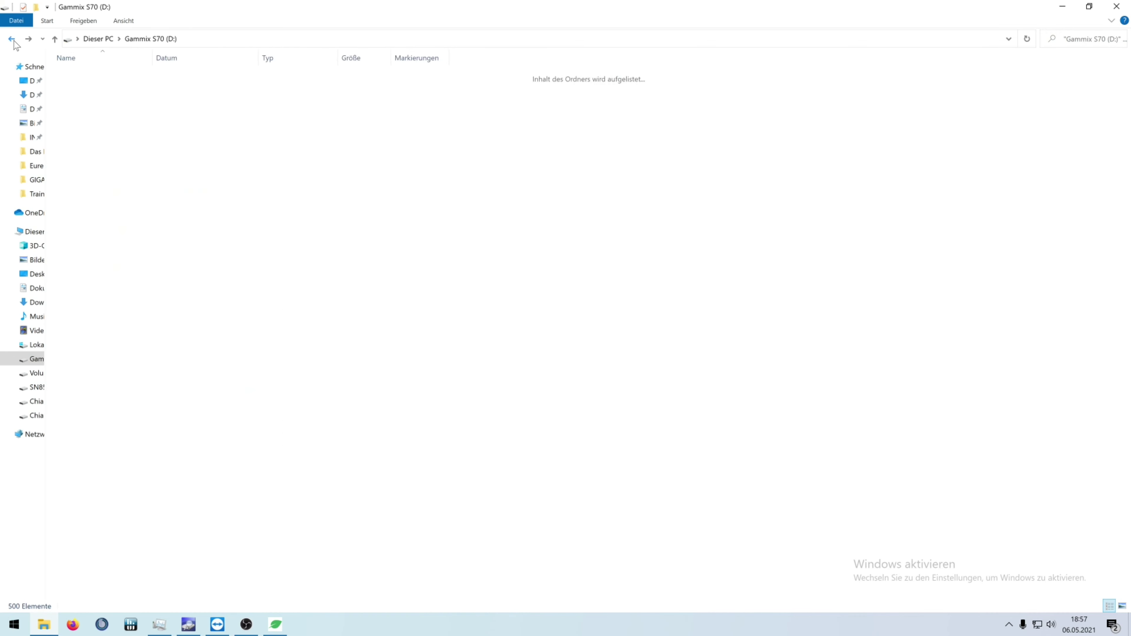
click(14, 39)
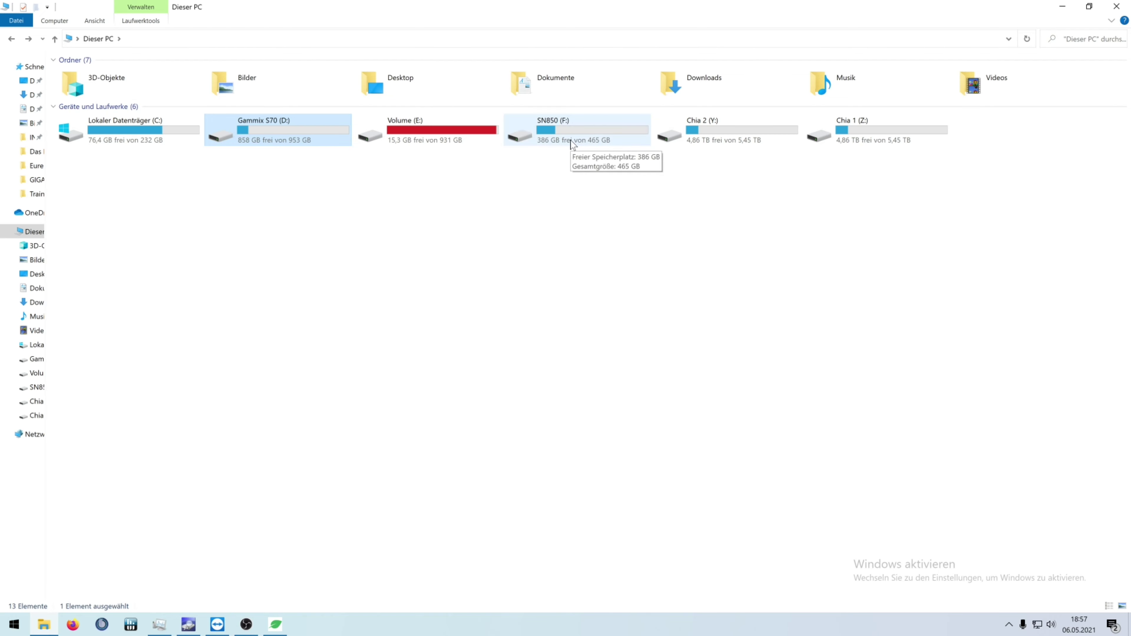
click(1061, 7)
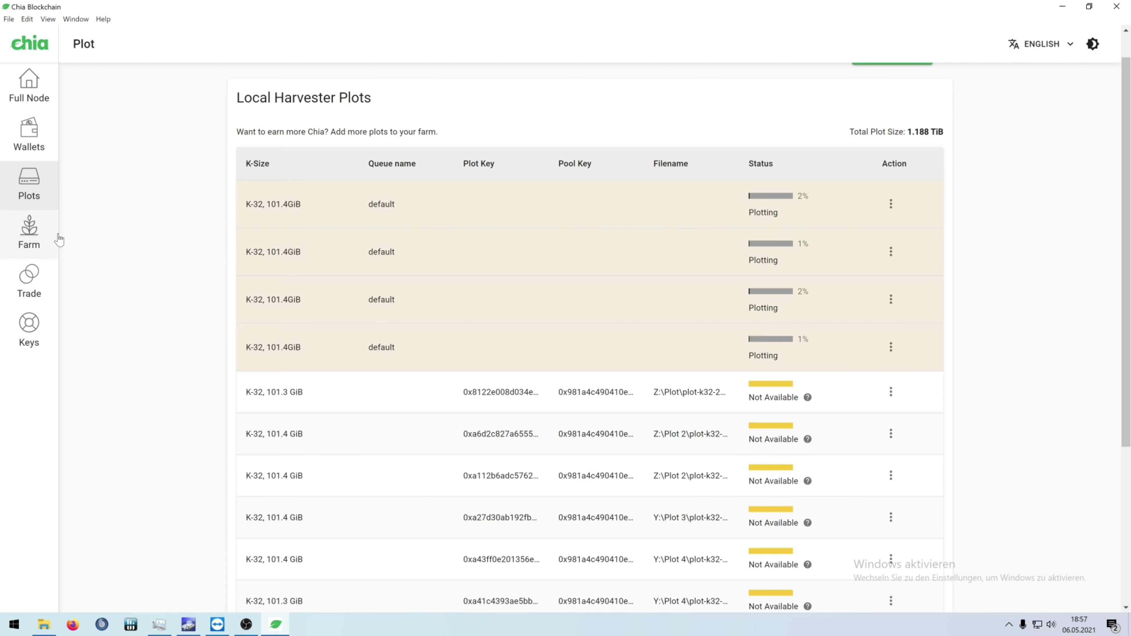
Step: Start adding a new plot and review the plot sizes, keeping 101.4GiB (k=32, temporary space: 239GiB)
scroll(274, 312, up, 1)
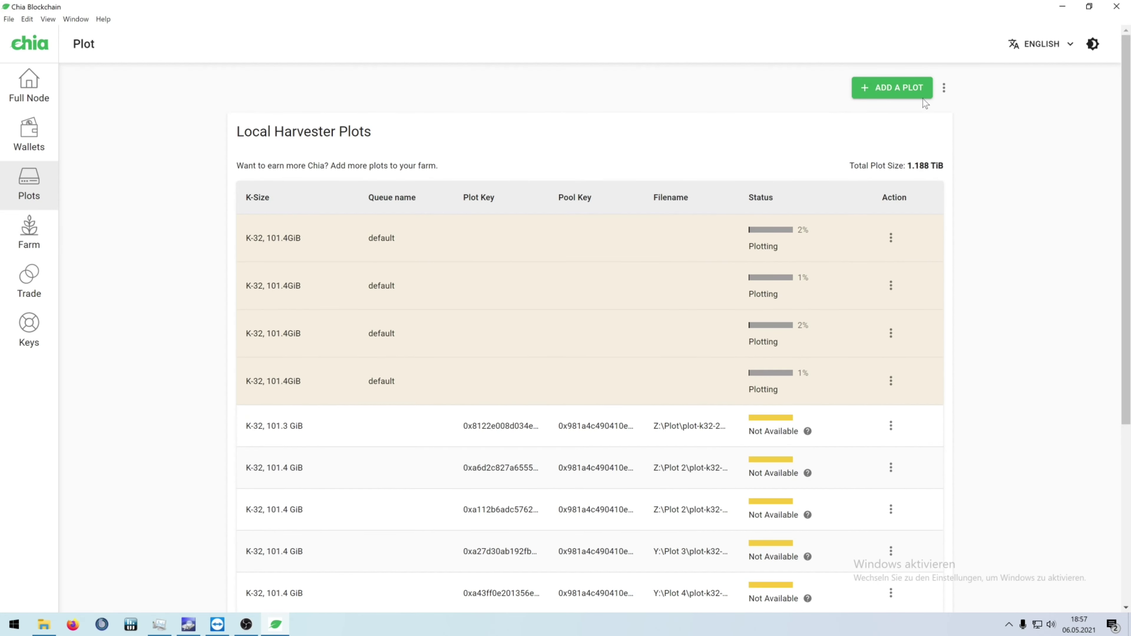
click(875, 97)
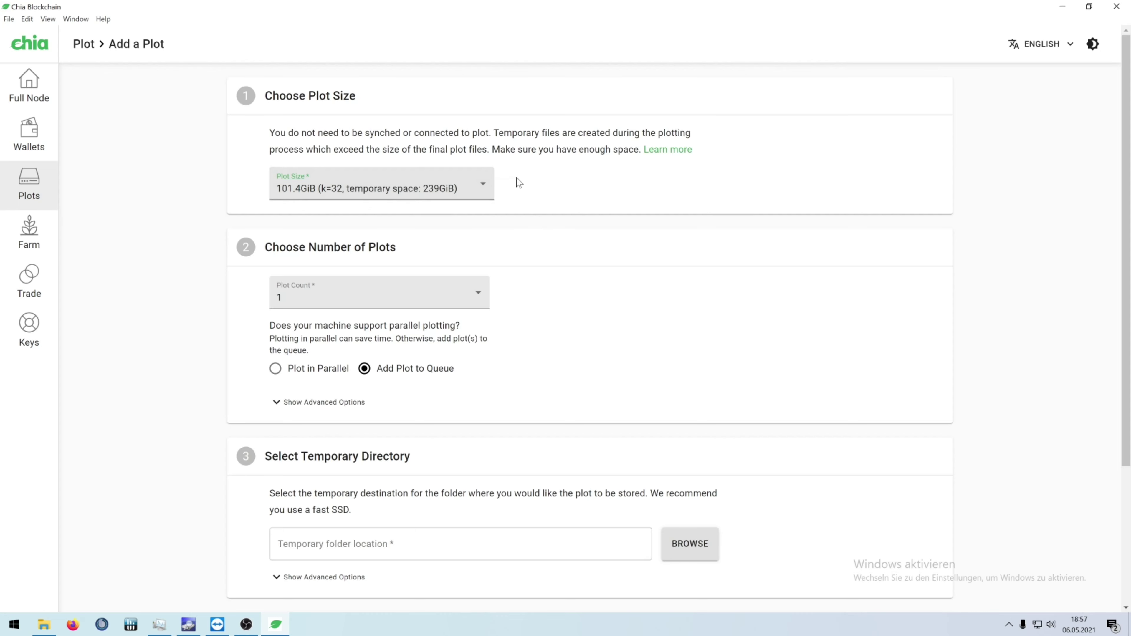
click(455, 189)
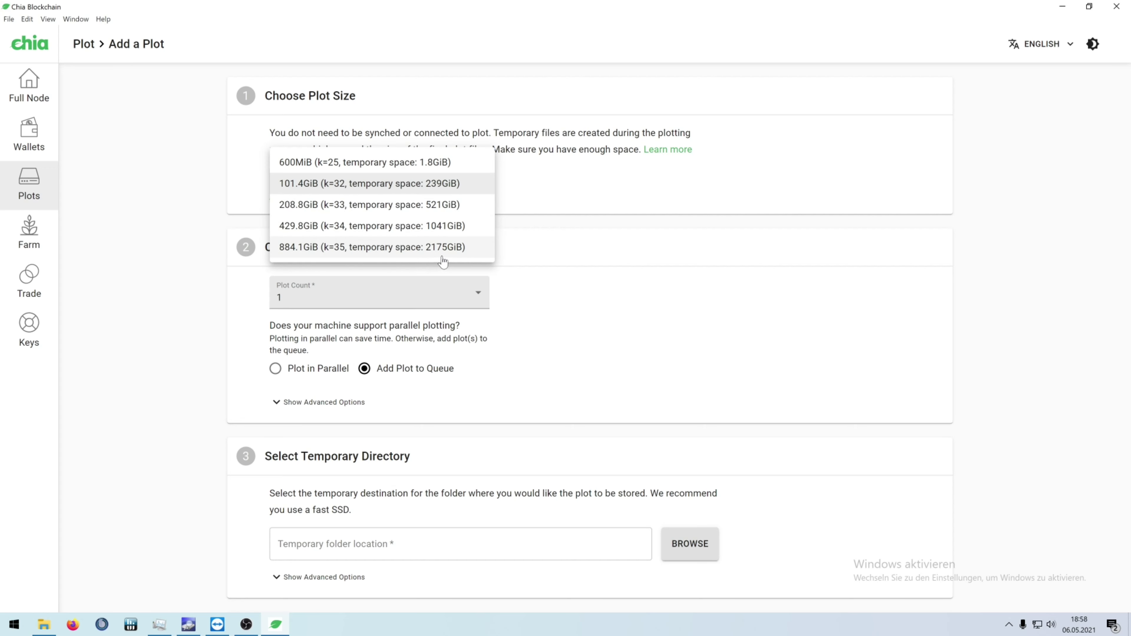
click(684, 298)
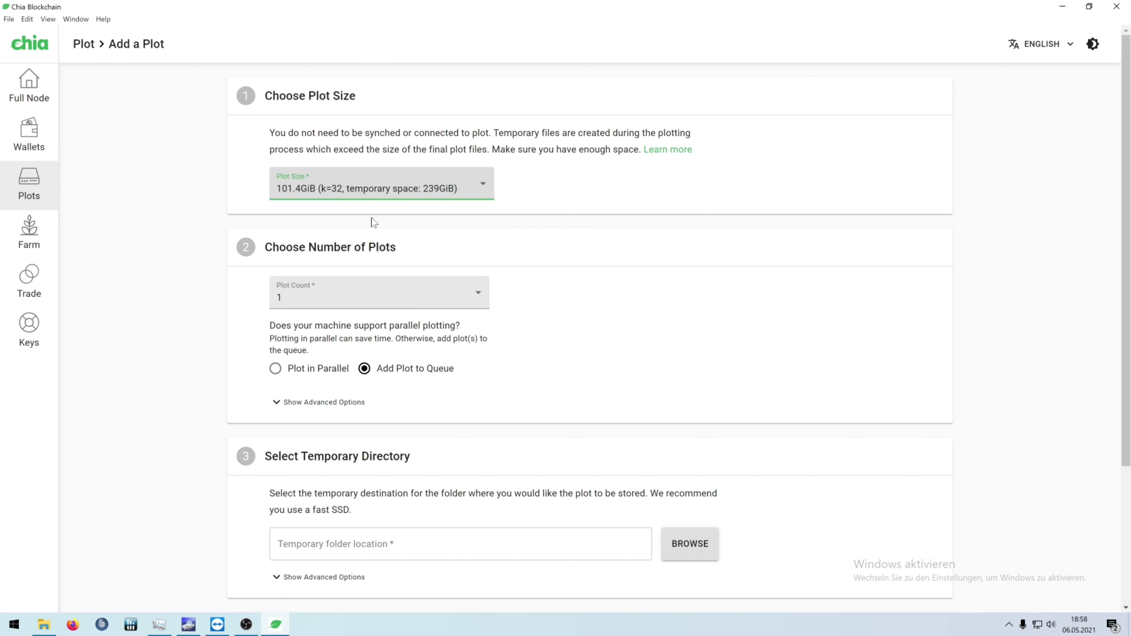
Step: Choose Plot in Parallel for the new plot and keep the plot count at 1
click(294, 371)
scroll(391, 312, down, 2)
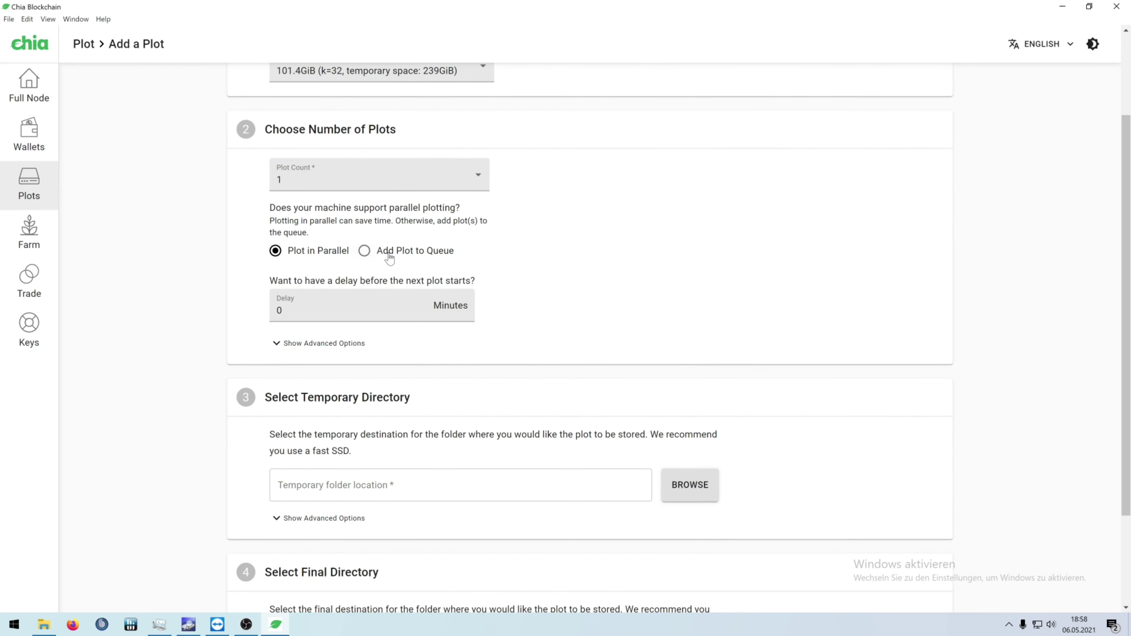
click(314, 182)
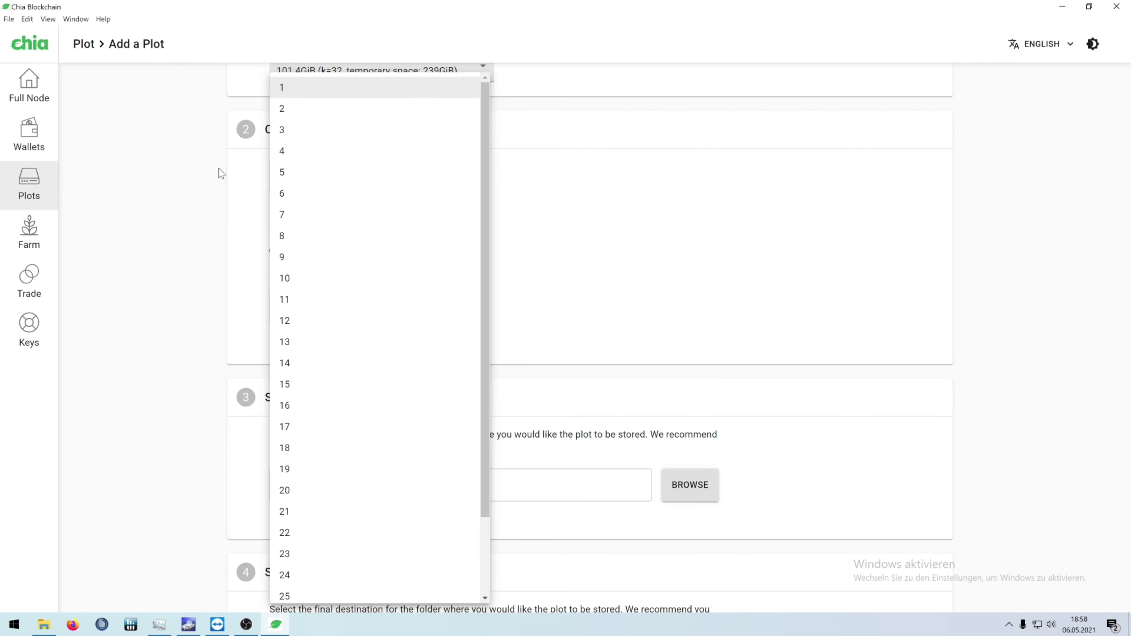
click(325, 93)
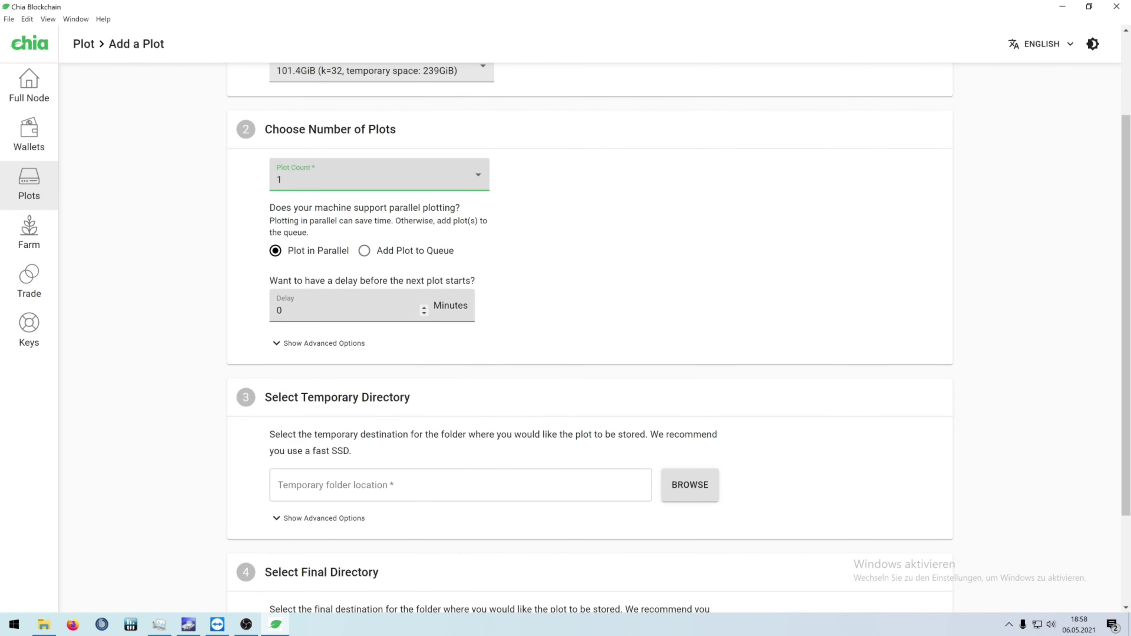
Step: Try Add Plot to Queue, expand the advanced options for the number of plots, and switch back to Plot in Parallel
click(391, 252)
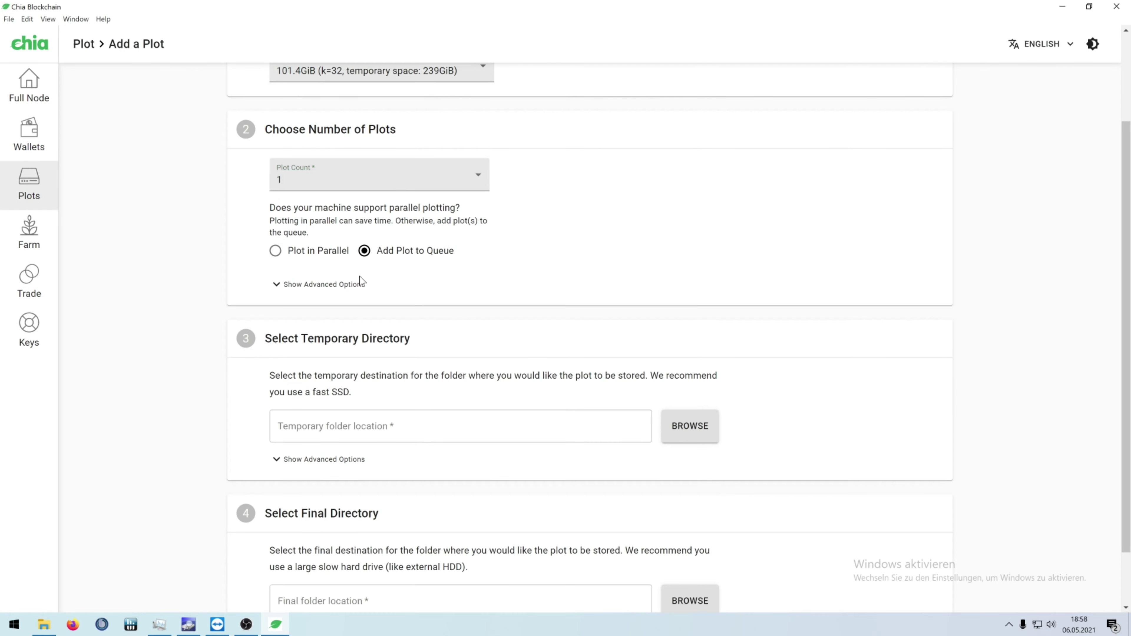
click(324, 286)
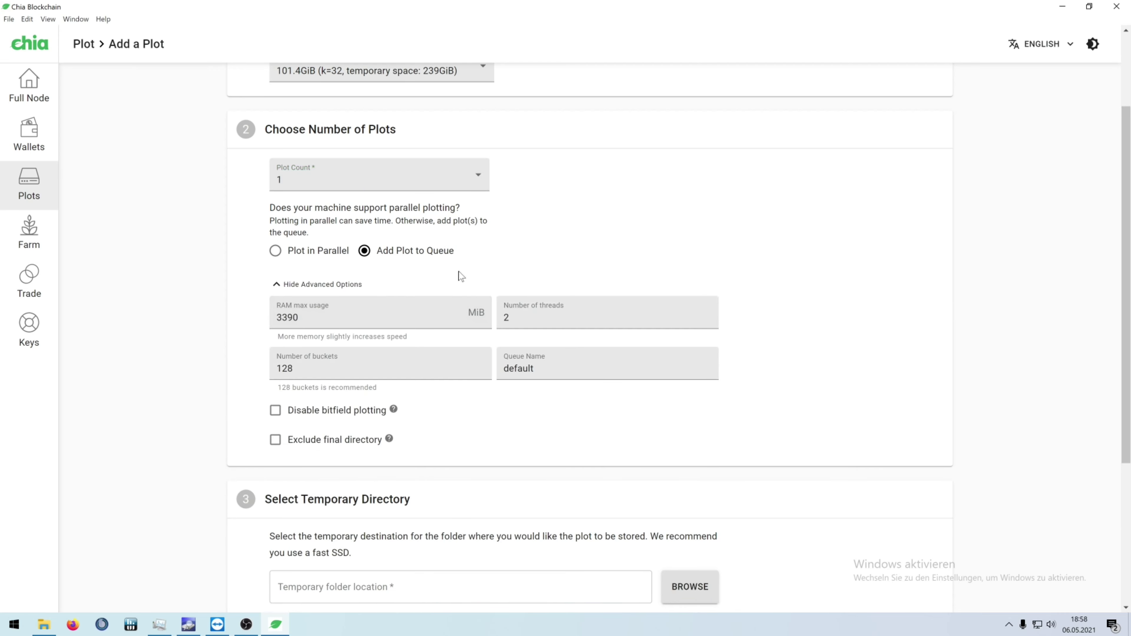
click(298, 260)
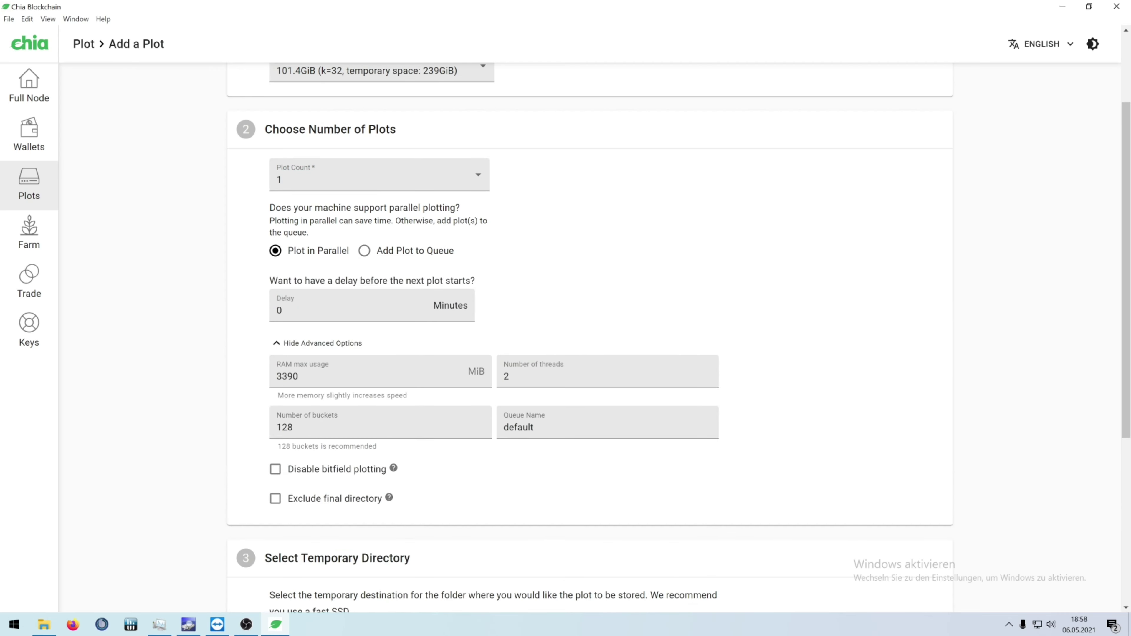
Step: Review the delay and the advanced options for the number of plots, keeping 0 minutes and 2 threads
double_click(277, 311)
click(547, 271)
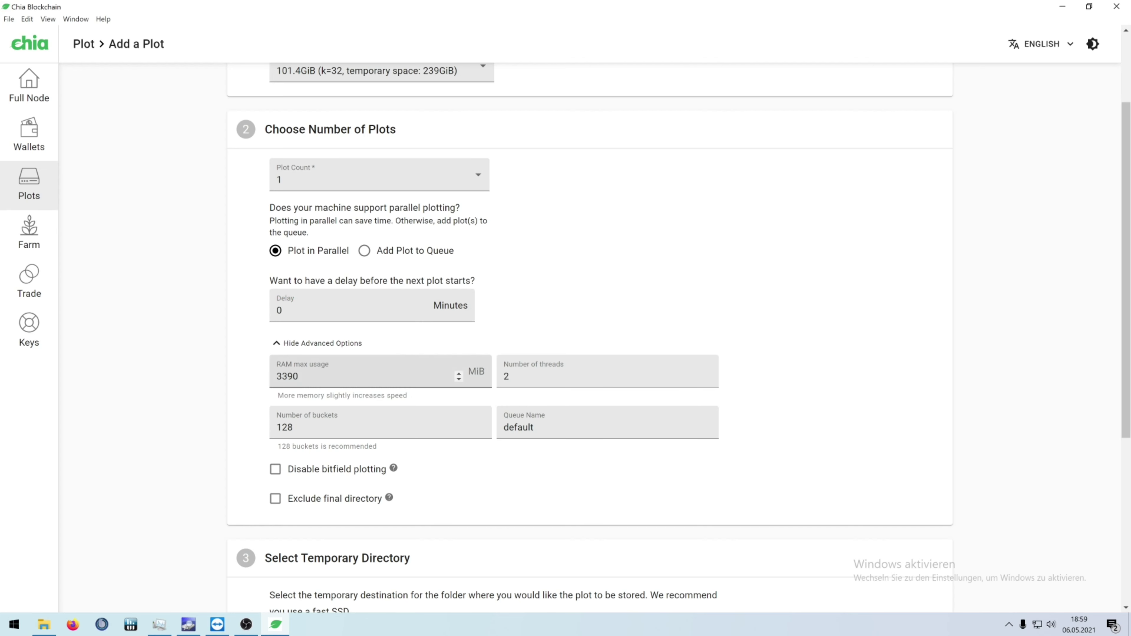
click(507, 376)
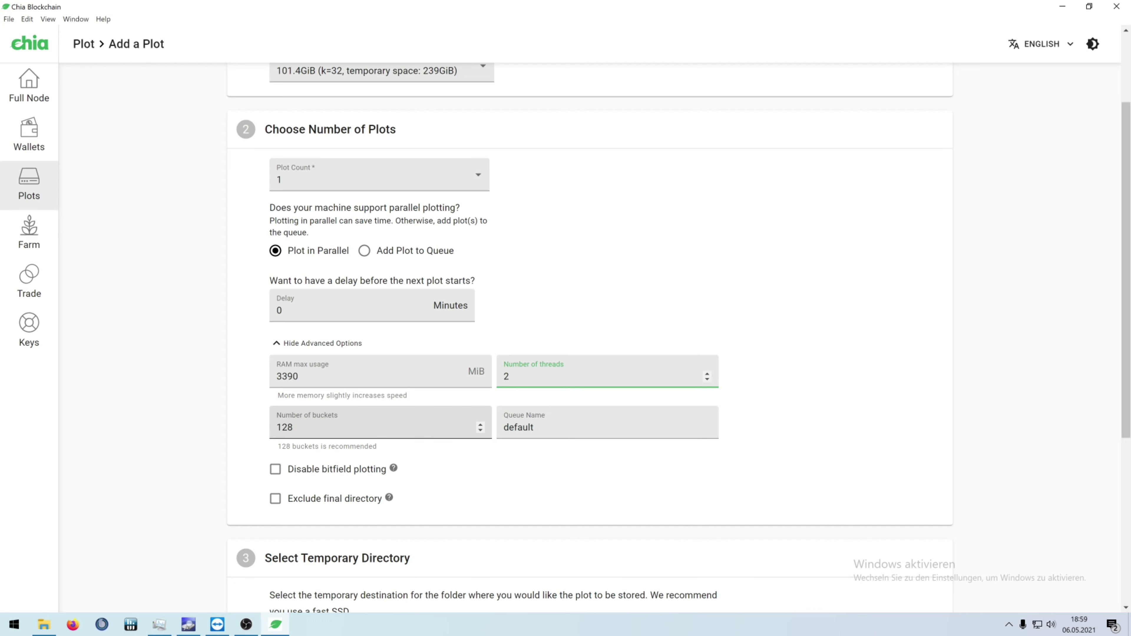
Step: Set the temporary directory to the Chia Cache folder on drive SN850 (F:)
scroll(556, 396, down, 5)
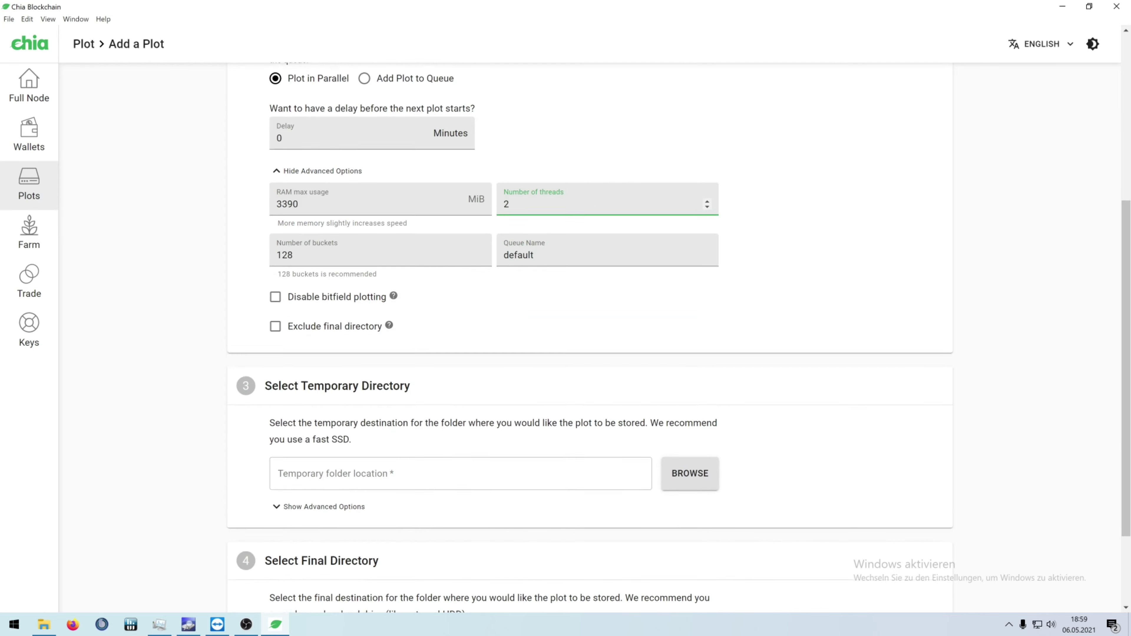
click(690, 410)
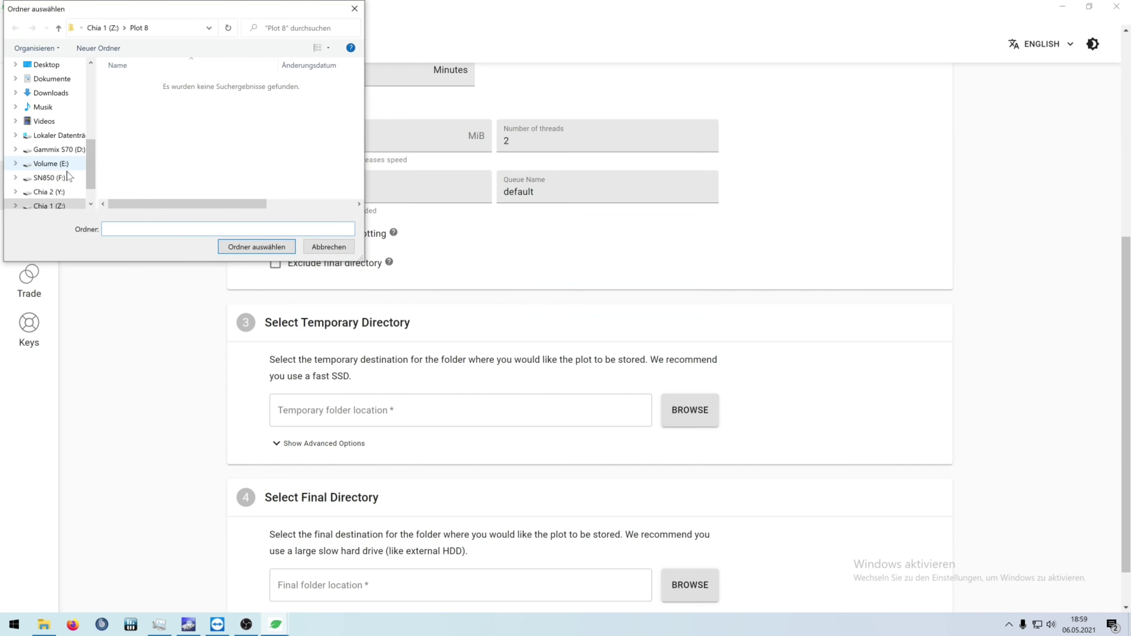
click(49, 177)
click(143, 86)
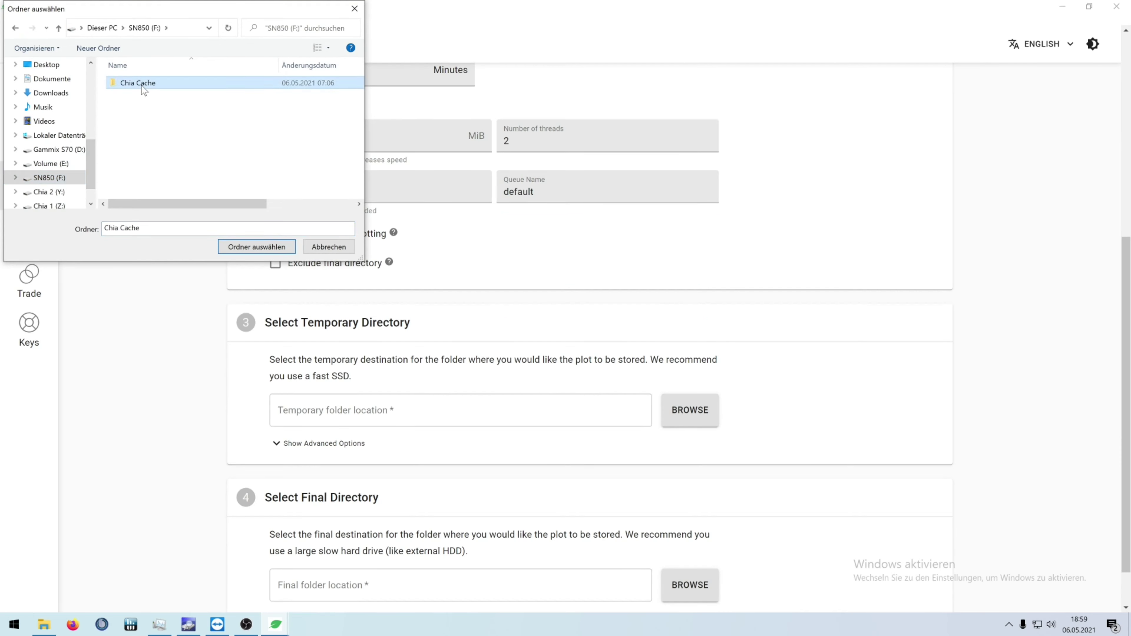
click(240, 247)
Step: Browse for the final directory and create a new folder named Plot 9 on drive Chia 1 (Z:)
scroll(303, 356, down, 1)
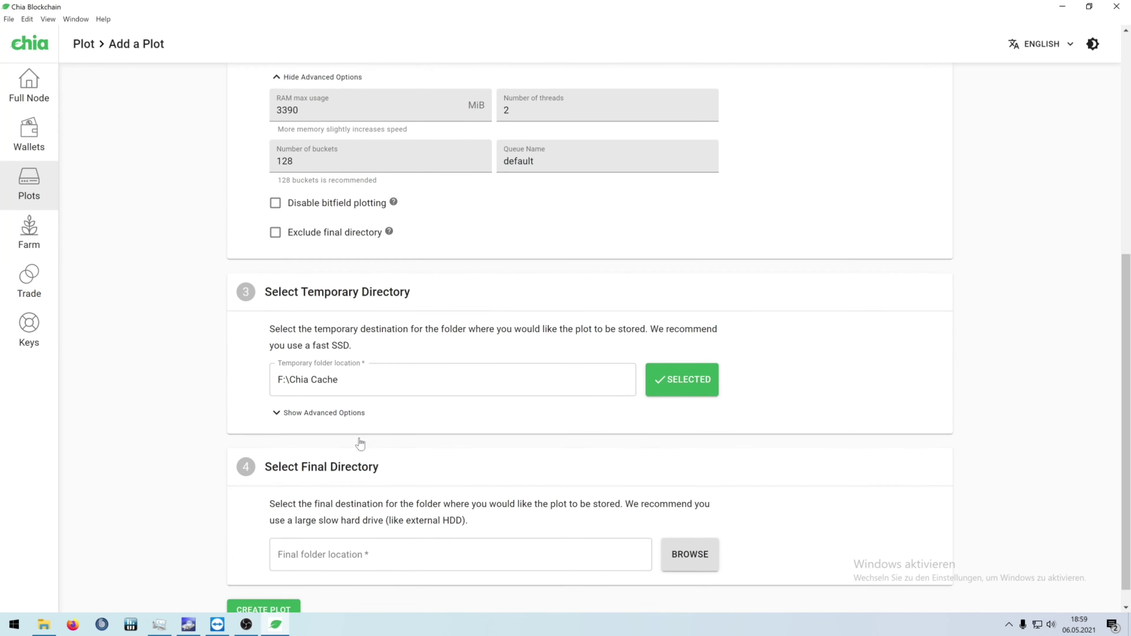
click(690, 585)
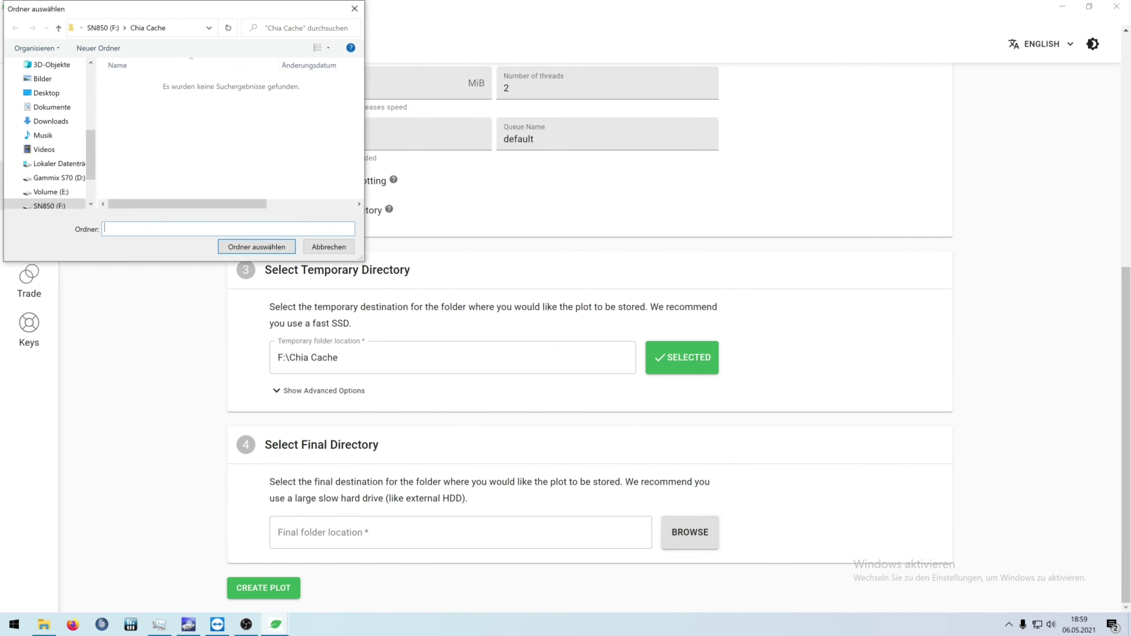
scroll(66, 178, down, 1)
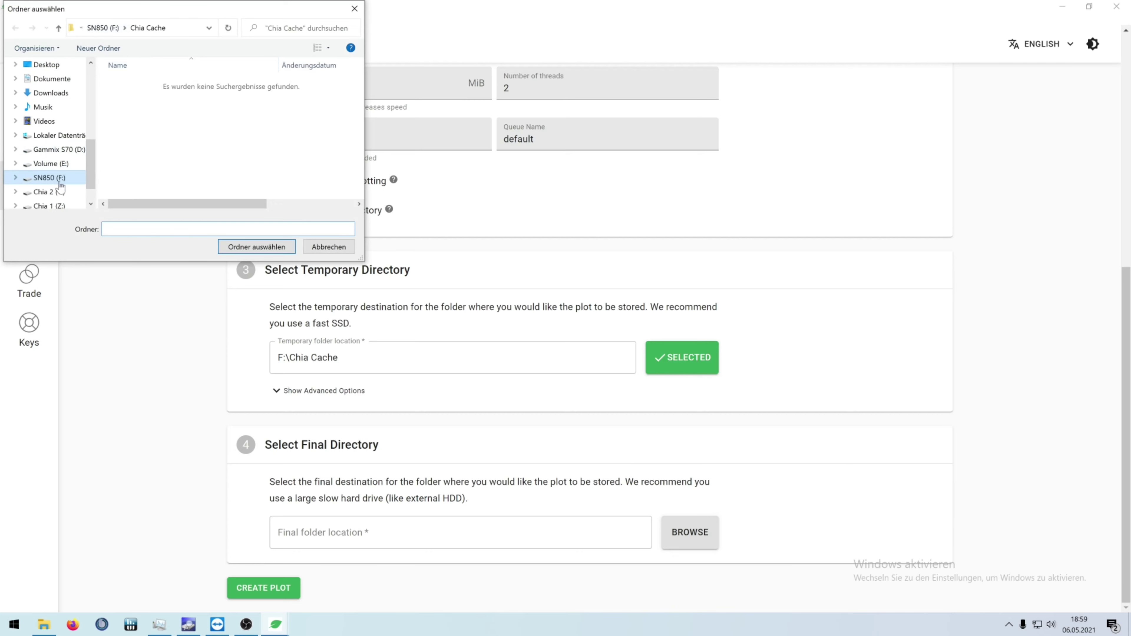
click(49, 191)
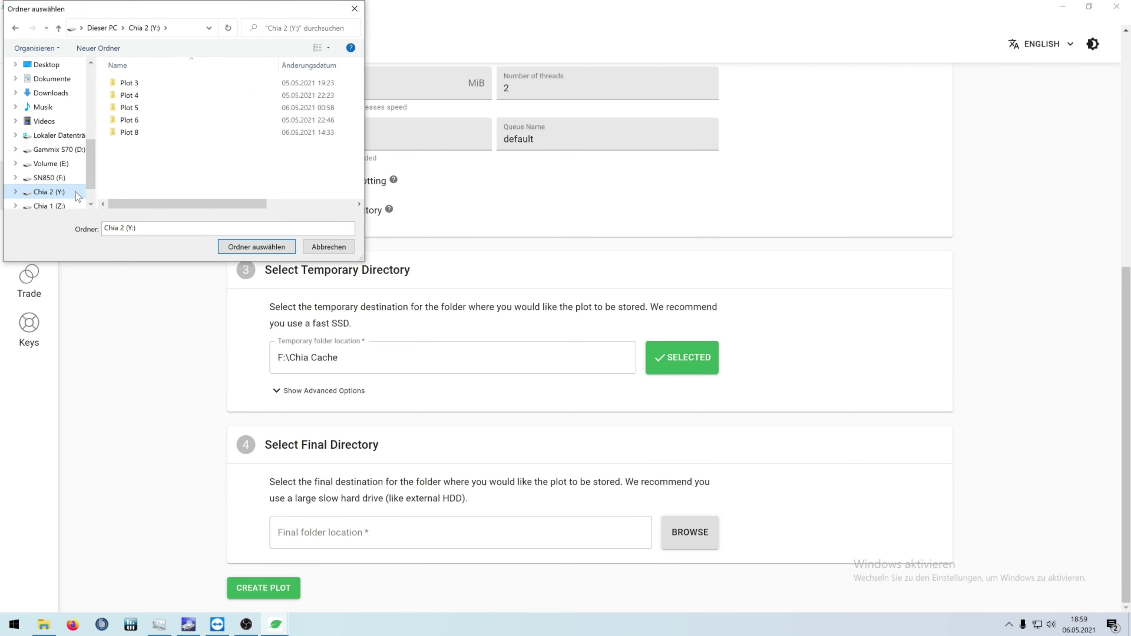
click(52, 206)
right_click(147, 159)
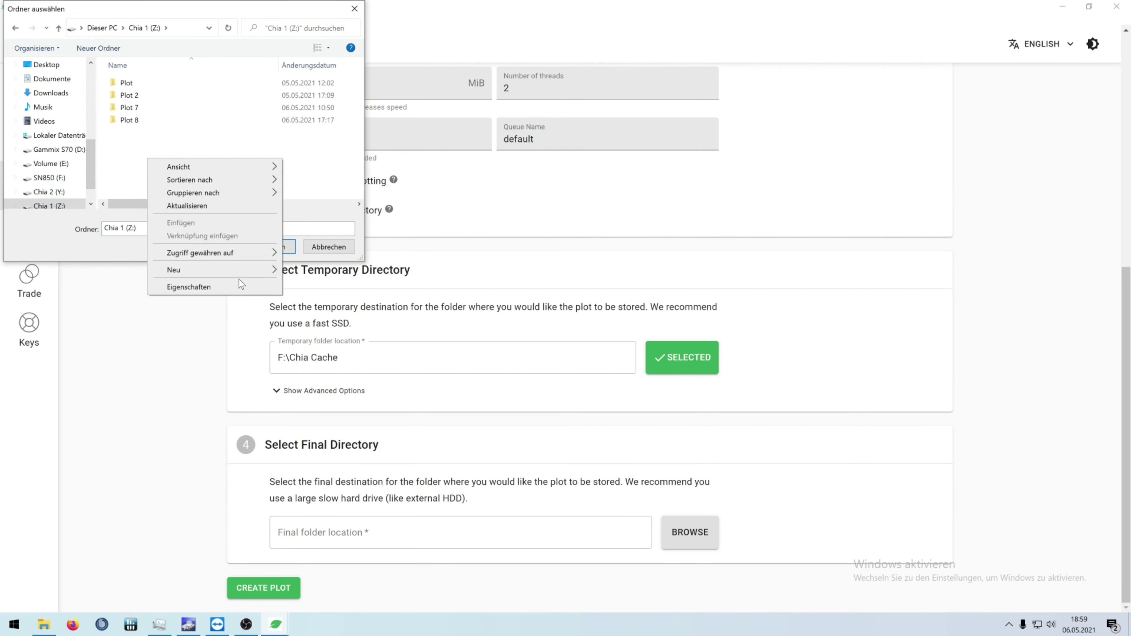
mouse_move(239, 271)
click(312, 271)
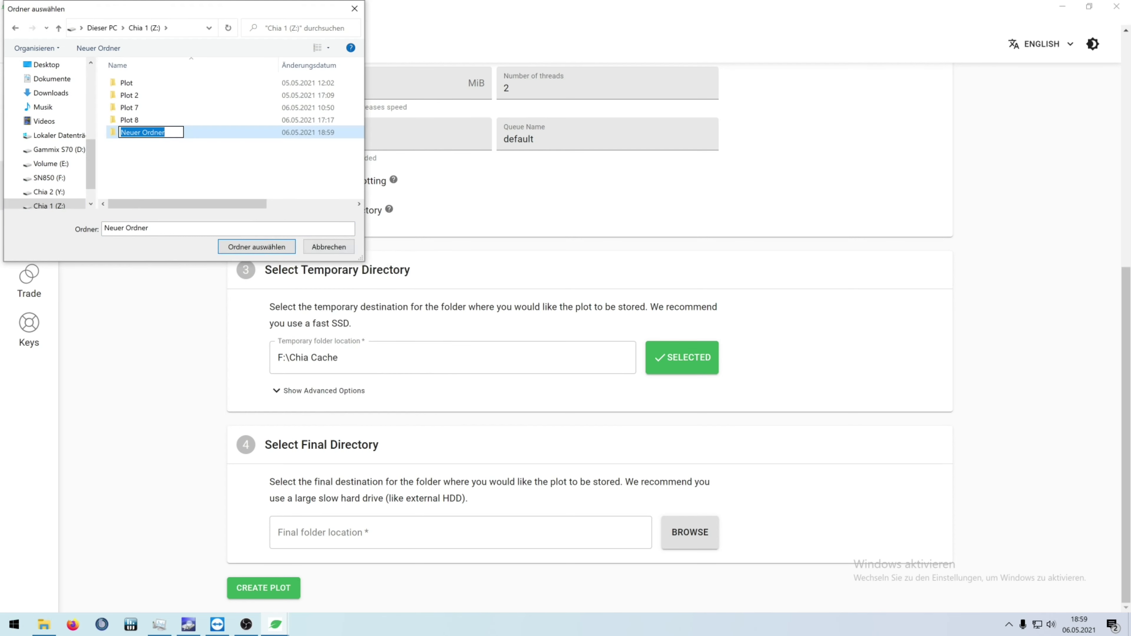
text(P)
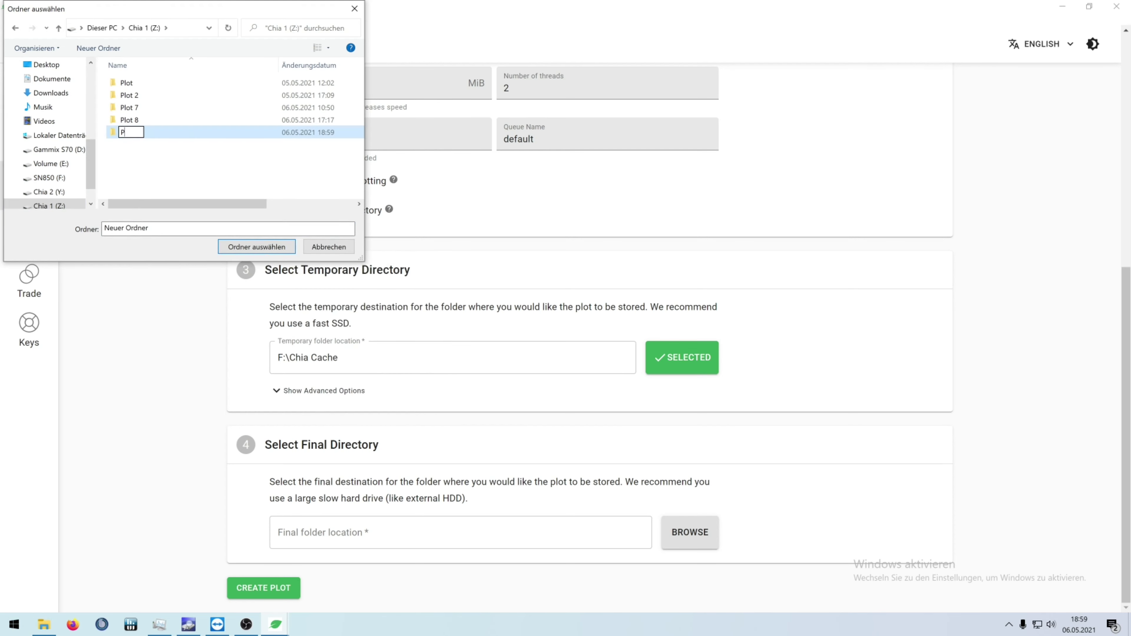
text(lot 9)
click(165, 169)
Step: Select the Plot 9 folder as the final directory and create the plot
click(129, 134)
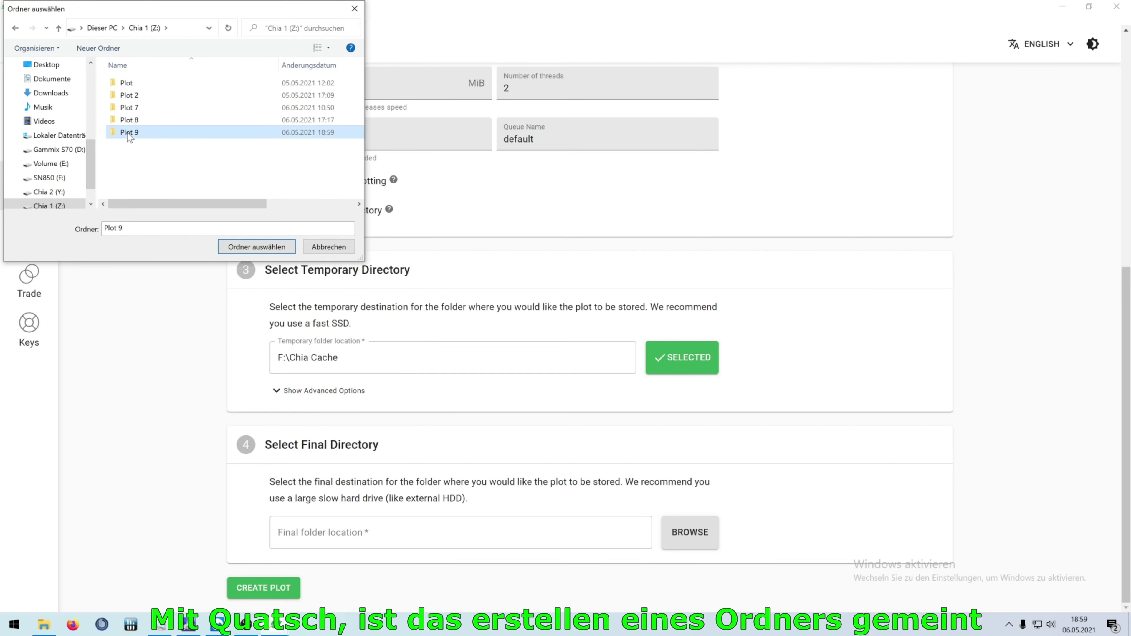
click(256, 247)
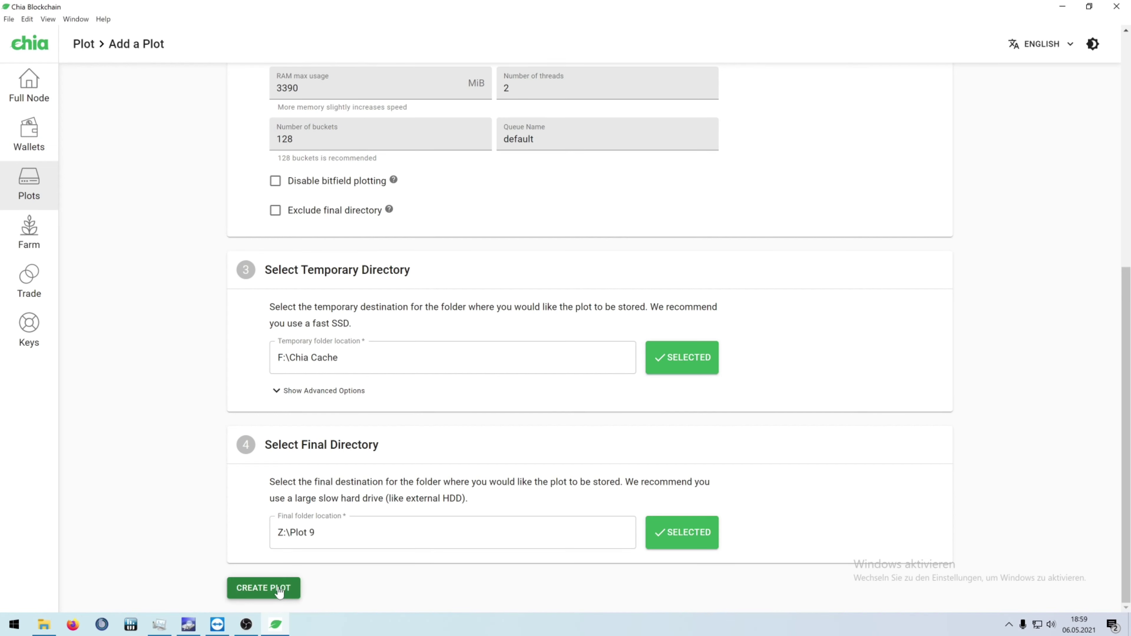
click(263, 588)
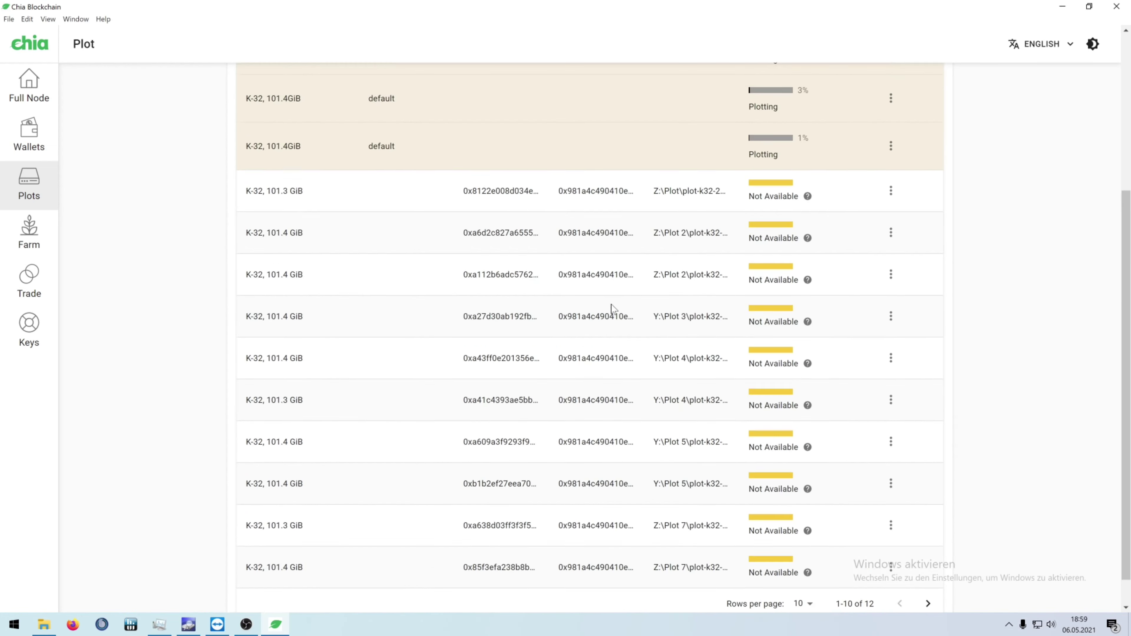
Step: Examine the plots list with its total plot size, and the farm overview with its estimated time to win
scroll(608, 311, up, 5)
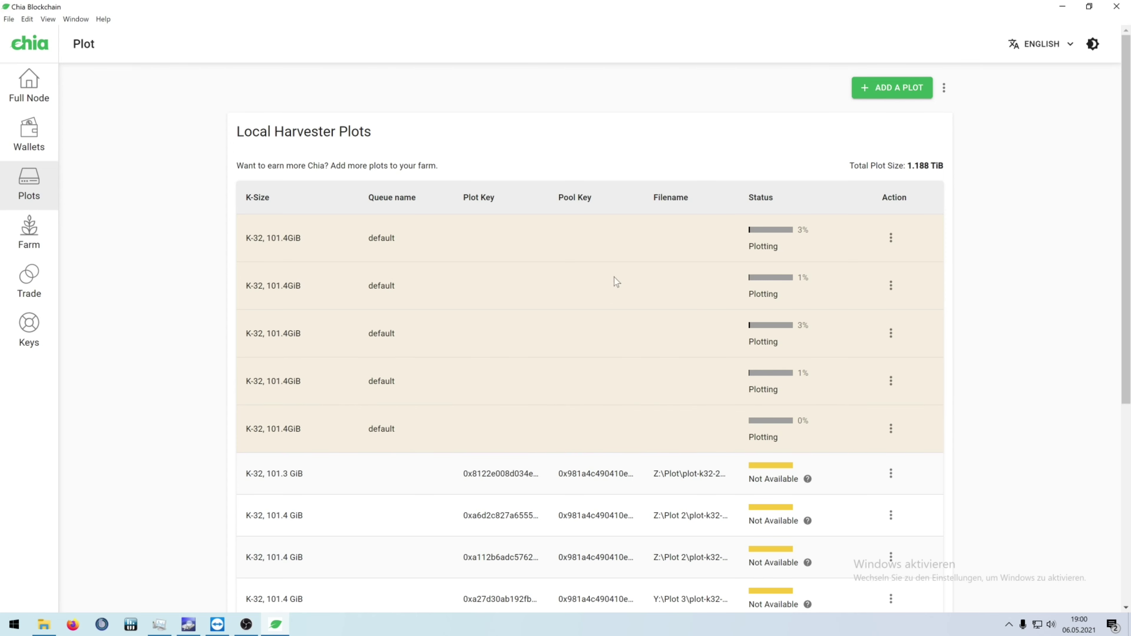
drag(906, 166, 939, 167)
click(46, 228)
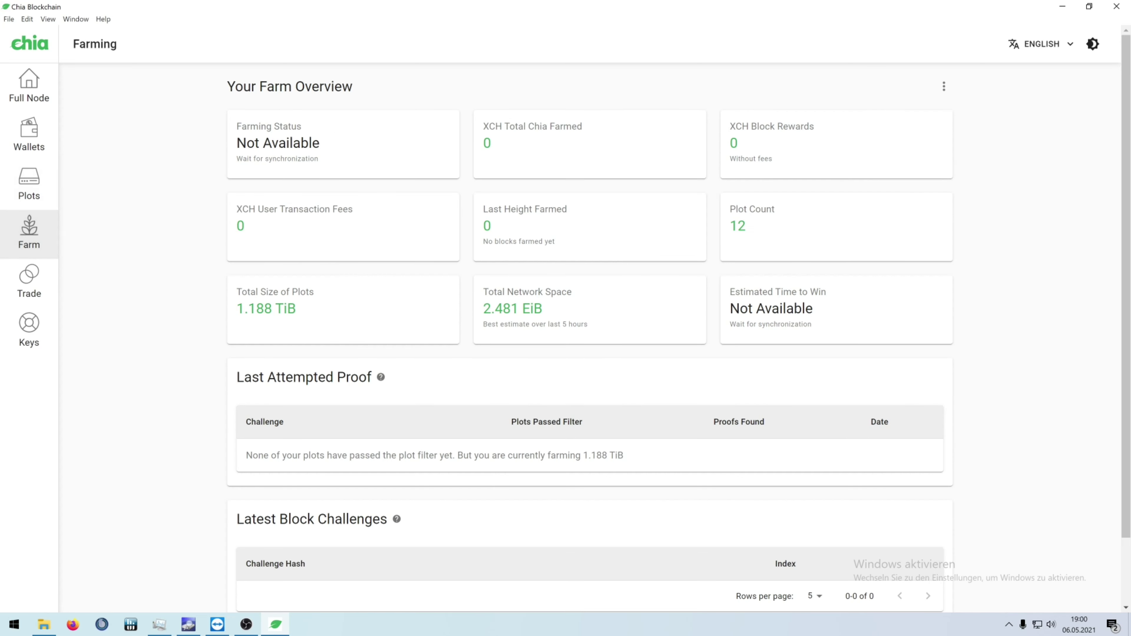
drag(813, 309, 731, 308)
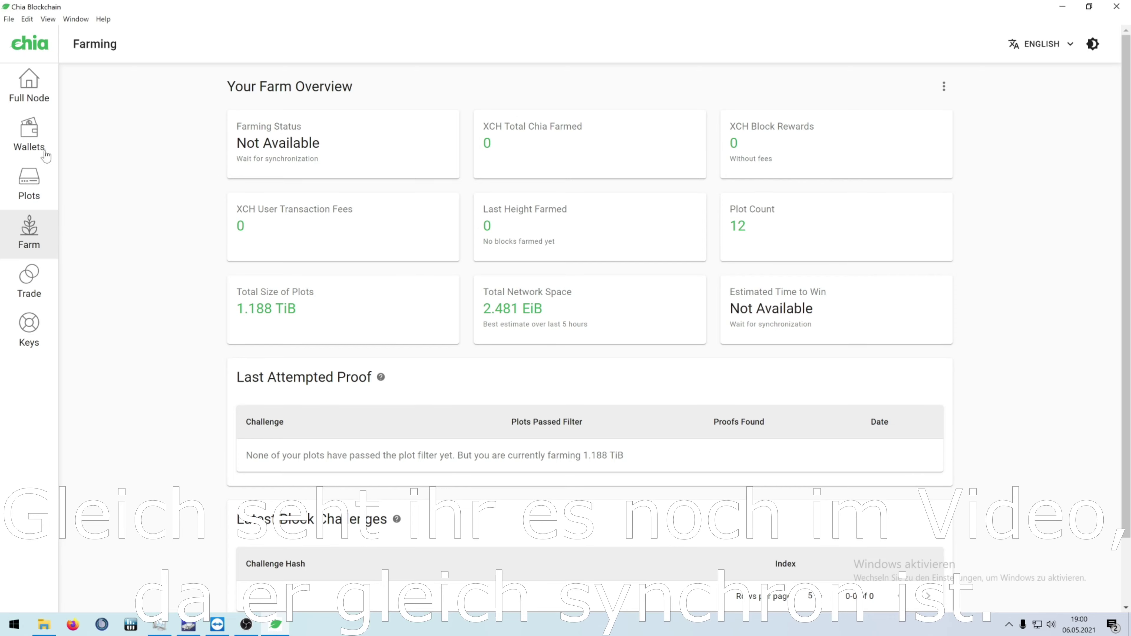
click(28, 181)
scroll(497, 273, down, 6)
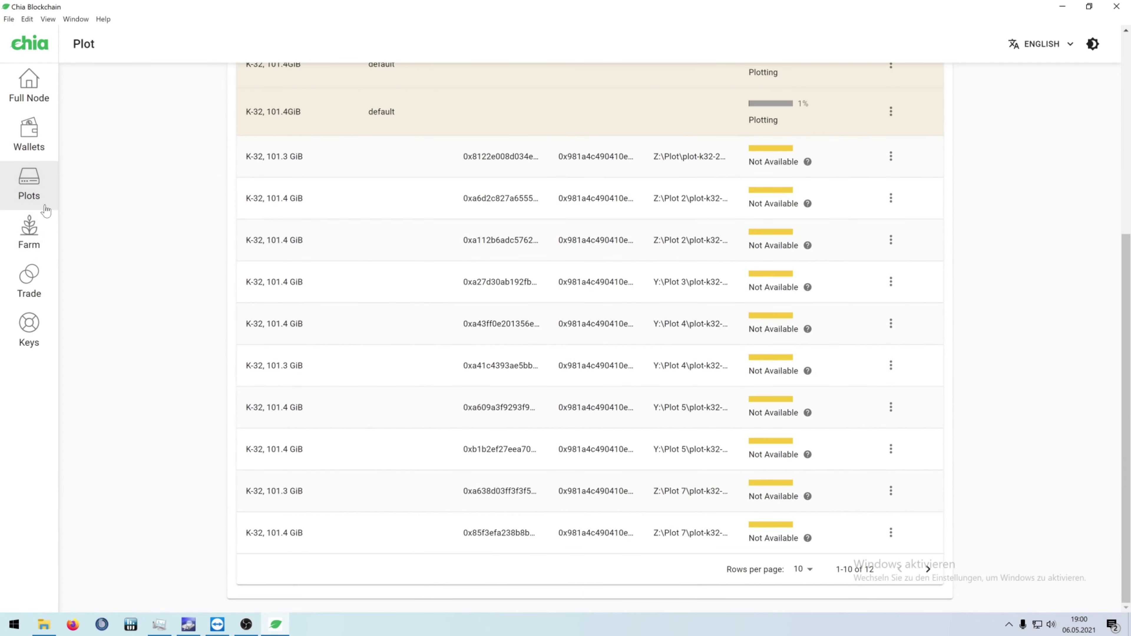
click(23, 239)
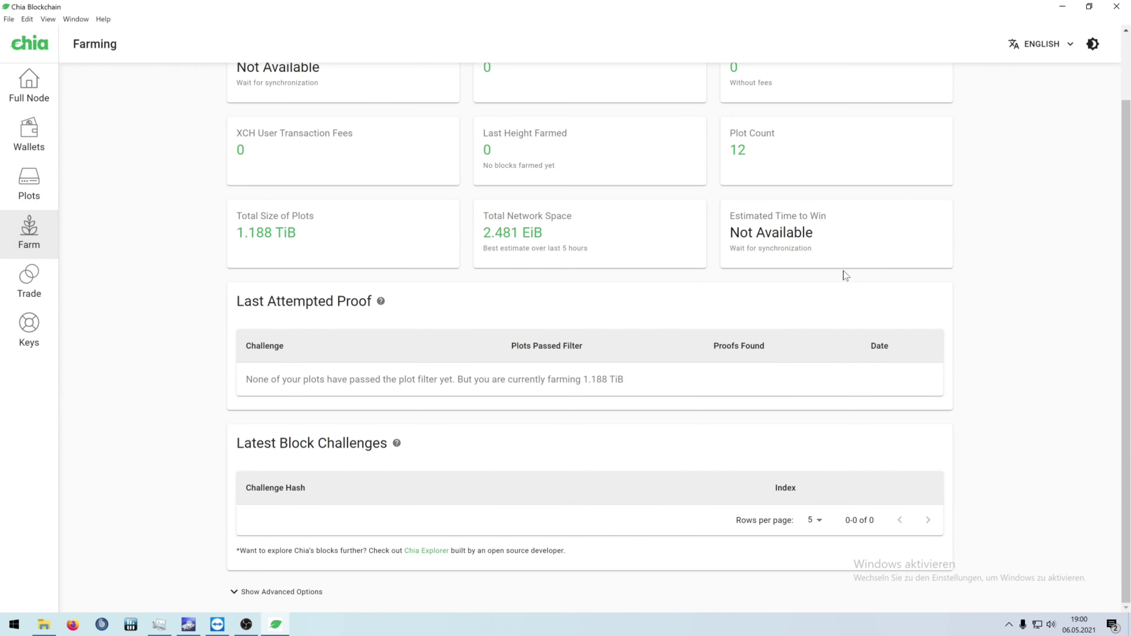
scroll(853, 285, up, 2)
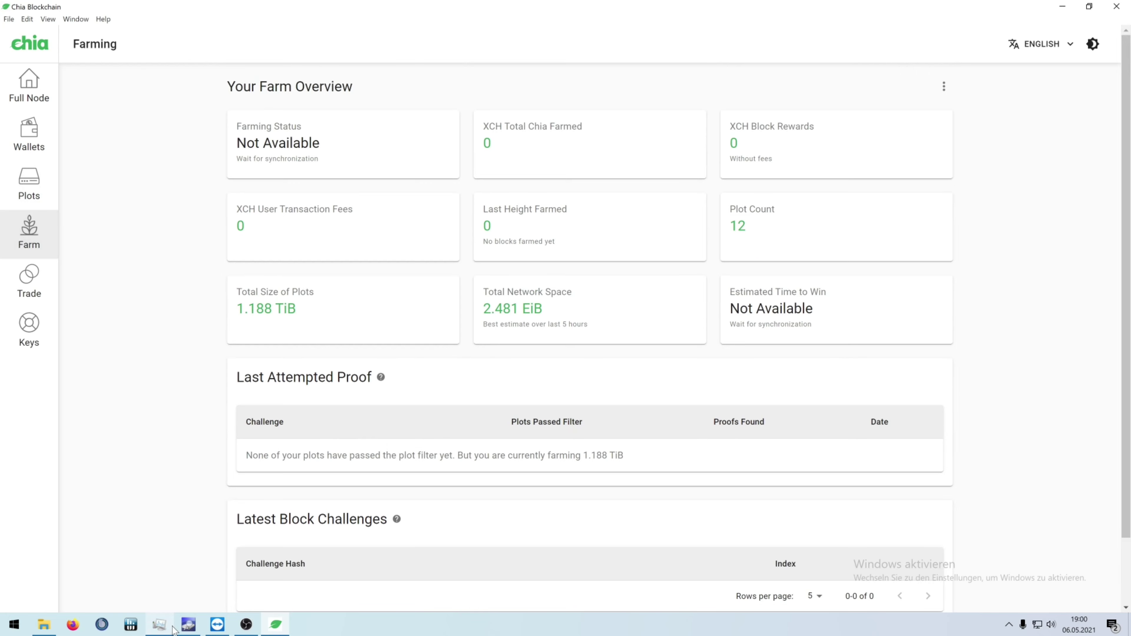
Step: Switch to Task Manager, examine the CPU, memory and disk load, and return to the Chia farm overview
click(159, 625)
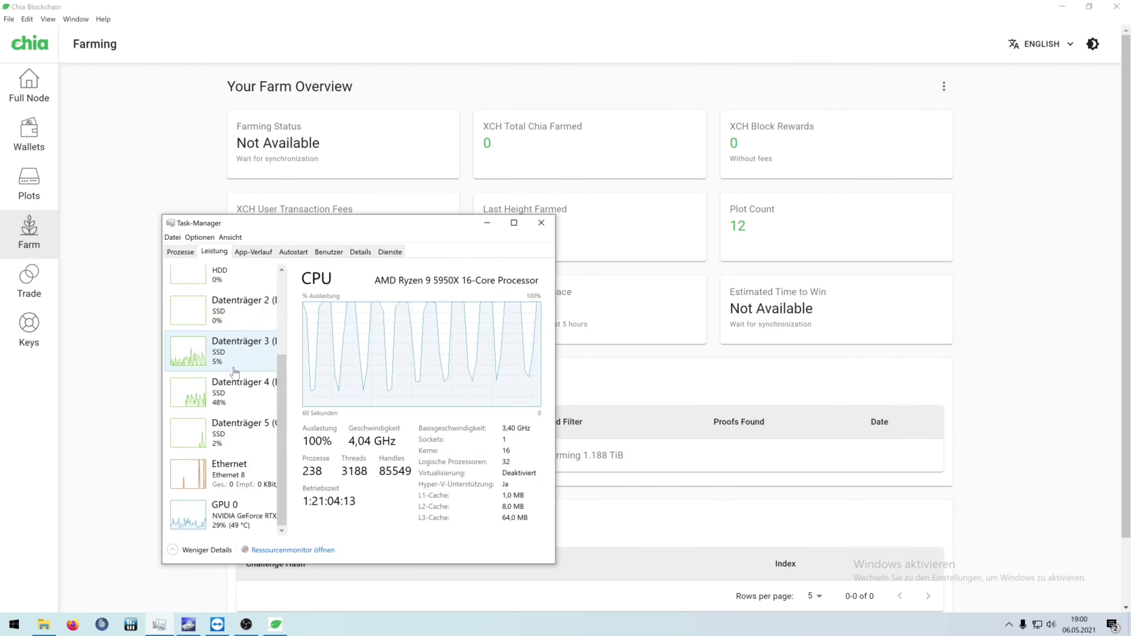
drag(279, 405, 285, 344)
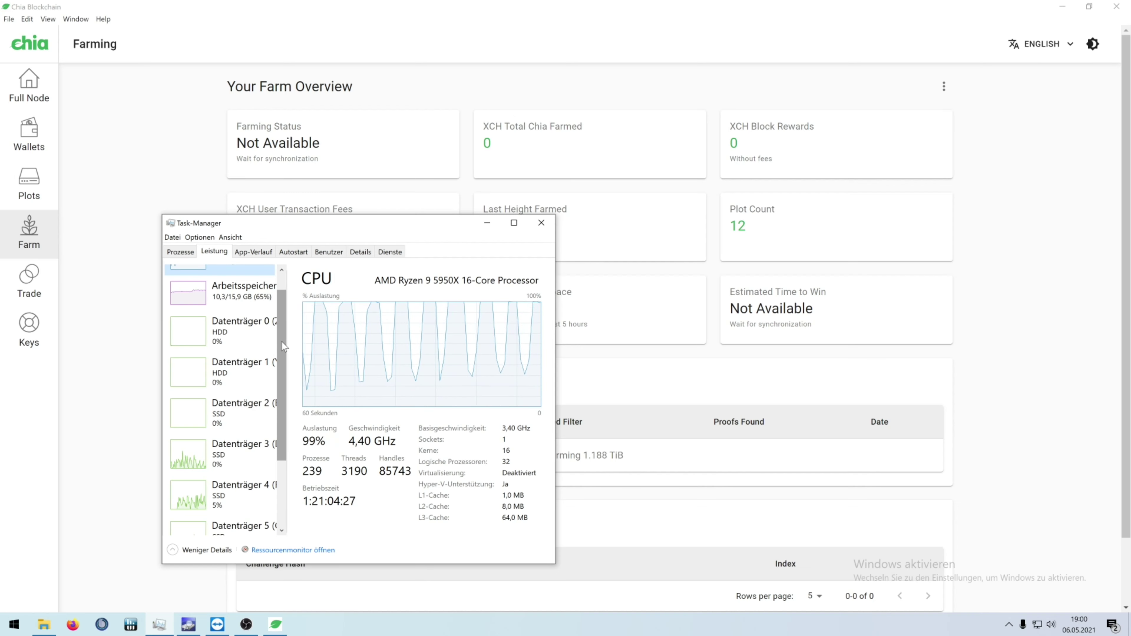
drag(282, 341, 280, 316)
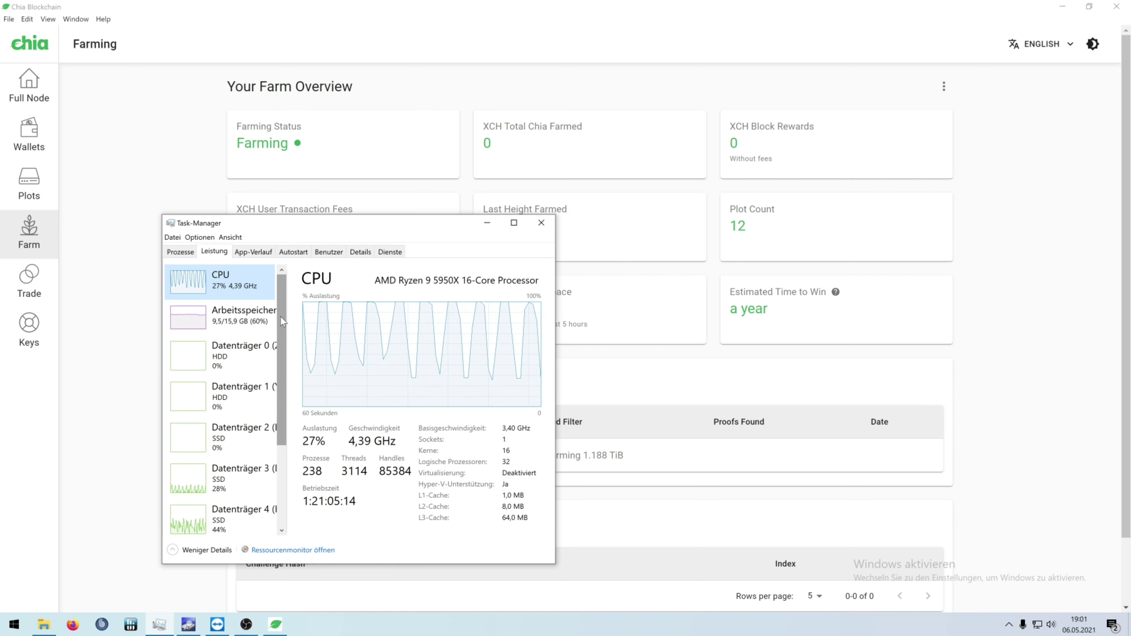
click(187, 182)
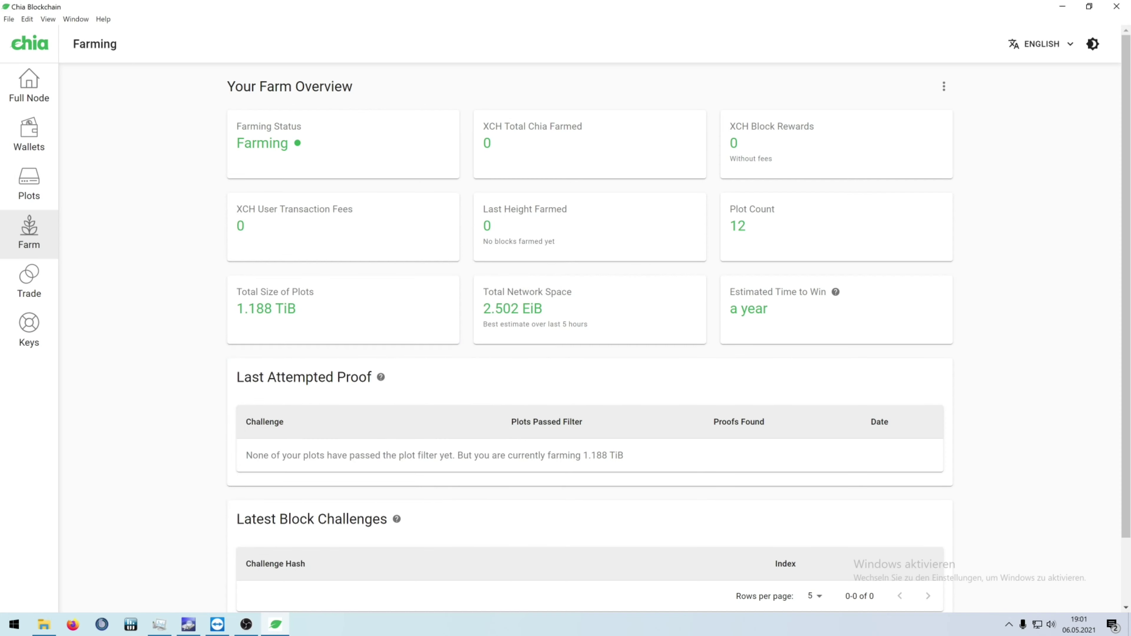
Step: Check the status of the plots in the local harvester list and return to the farm overview
click(27, 194)
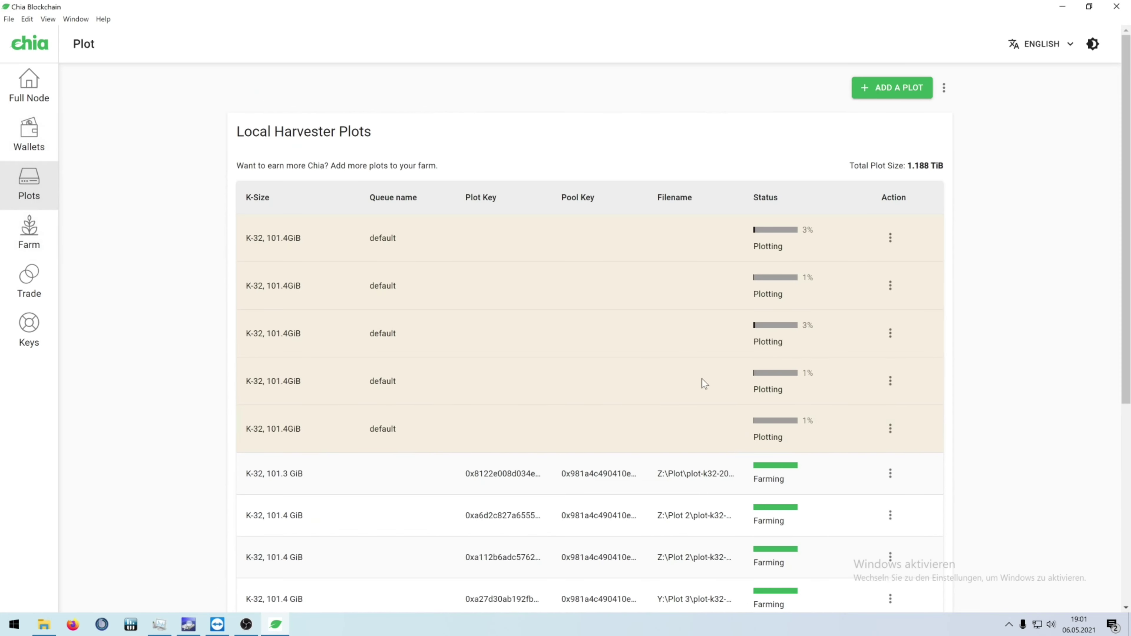
scroll(702, 384, down, 5)
scroll(73, 280, up, 5)
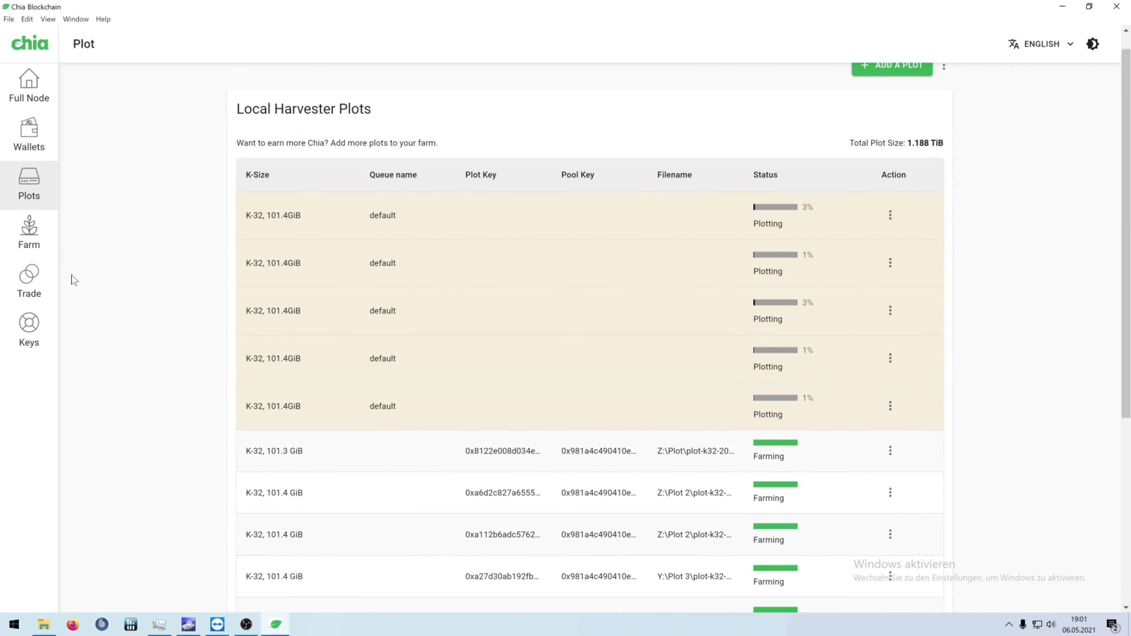
click(29, 232)
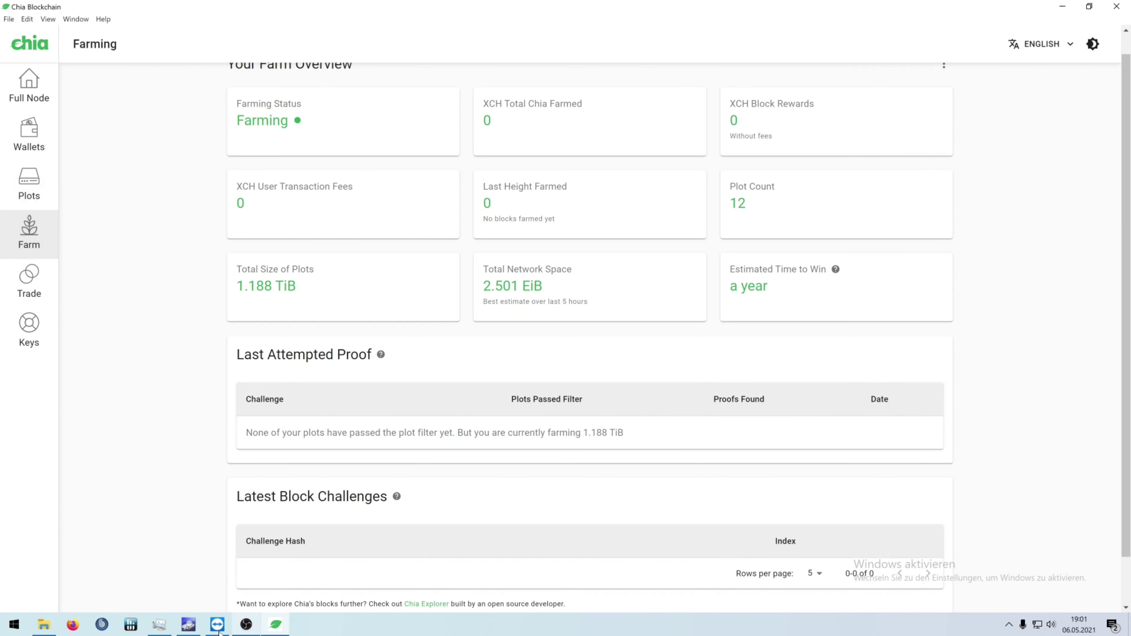
Step: Switch to Task Manager, view the performance of Datenträger 3 (D:), and move the window aside
click(160, 624)
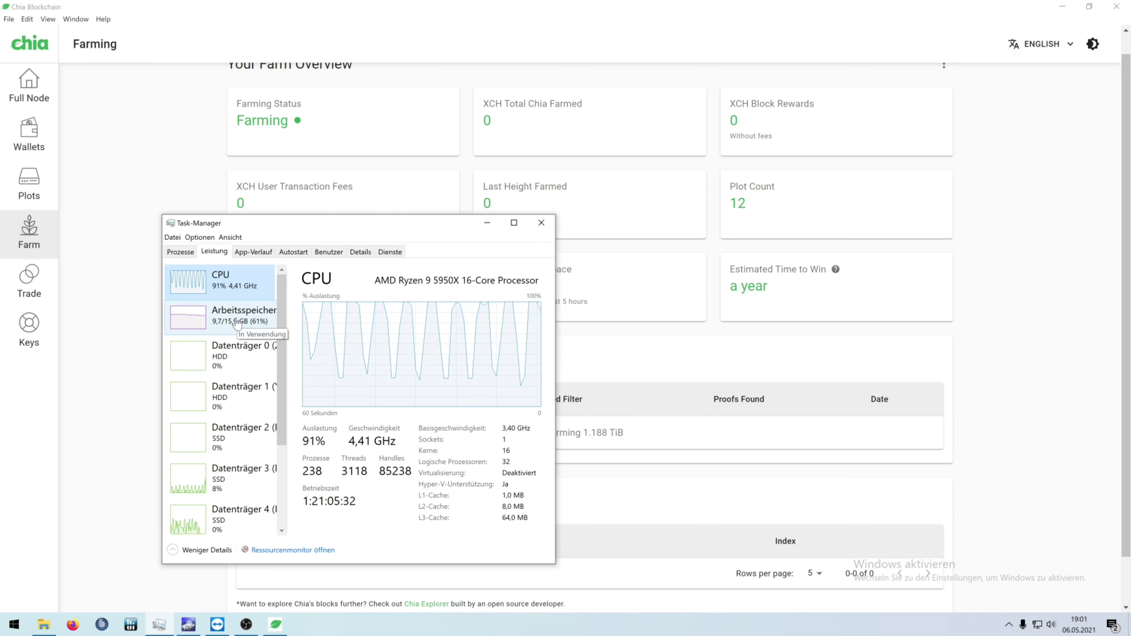
scroll(240, 450, down, 1)
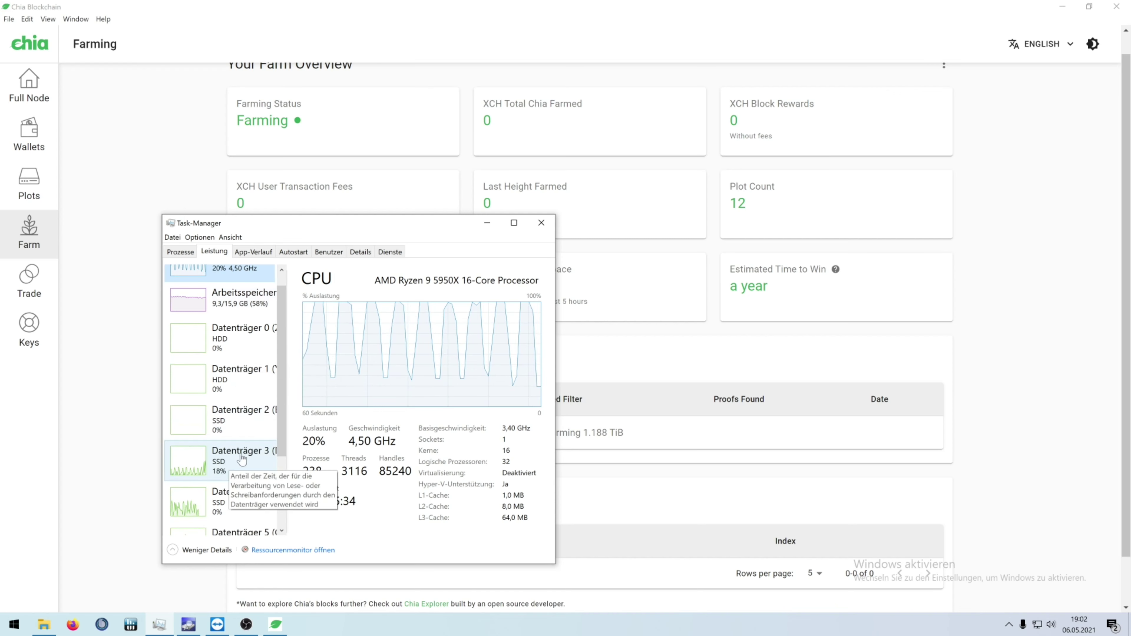
scroll(236, 448, down, 2)
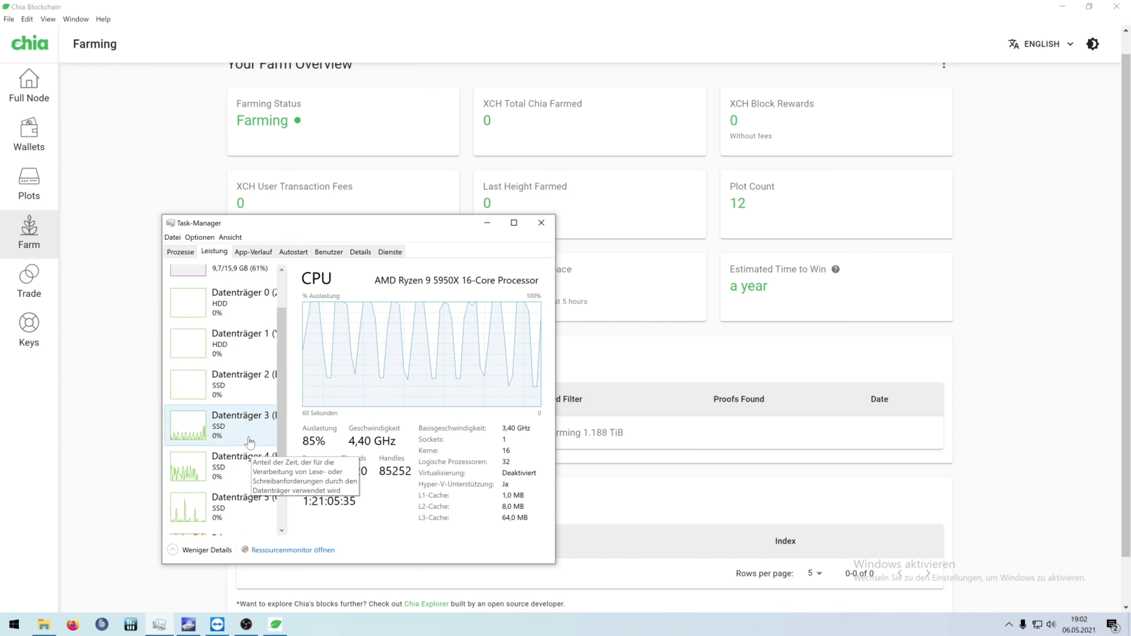
click(229, 436)
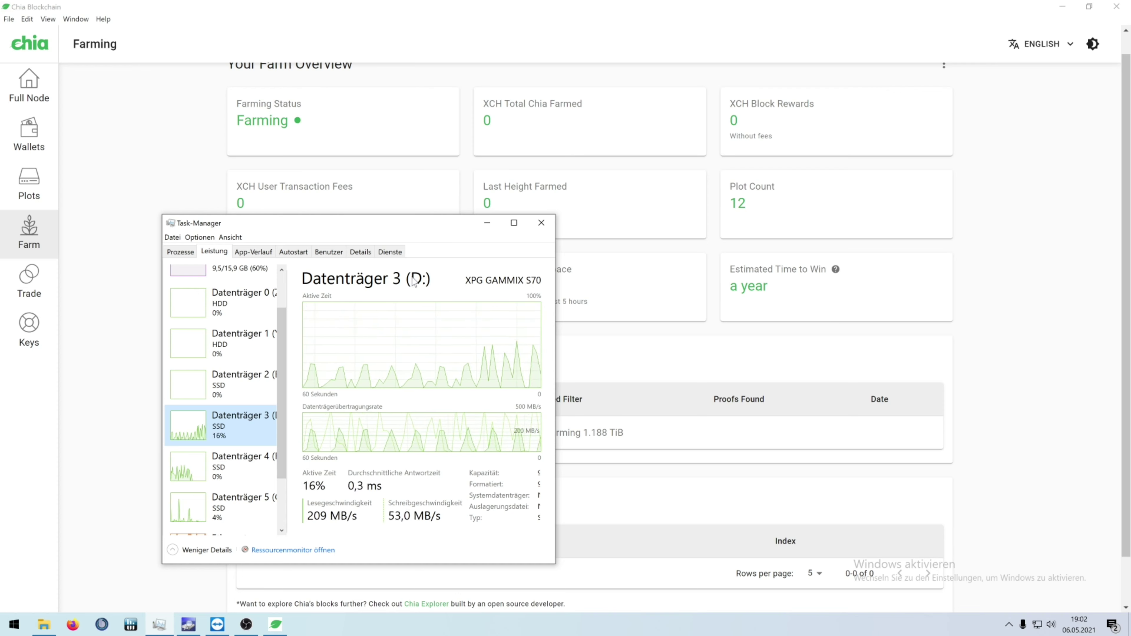
drag(376, 227, 315, 217)
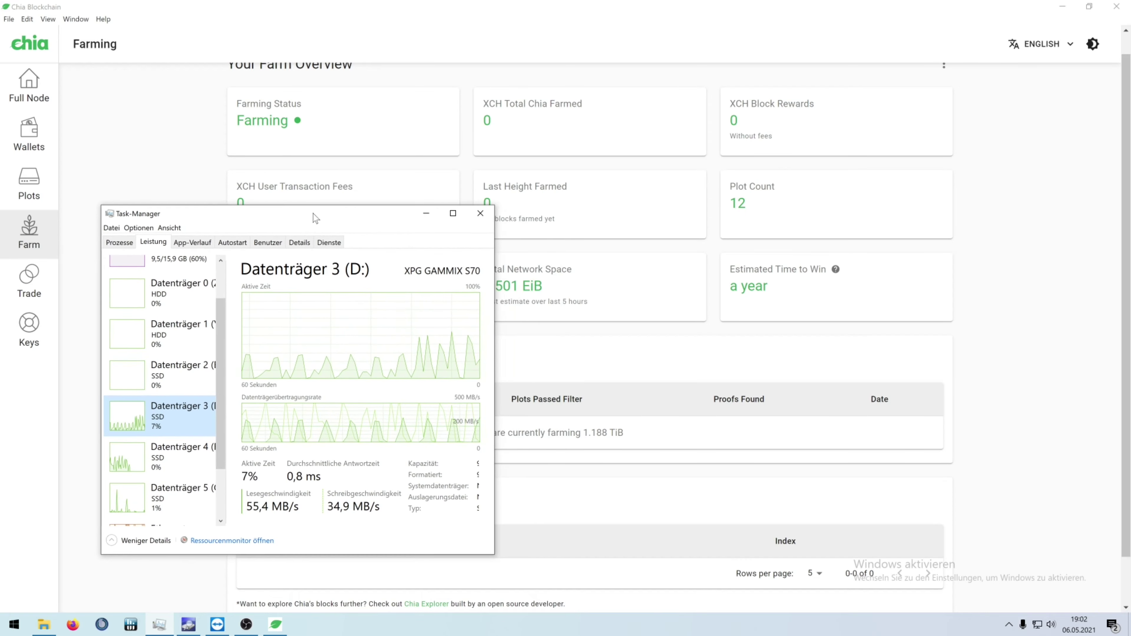
Step: Switch to CrystalDiskInfo and place its window beside Task Manager to view the XPG GAMMIX S70 drive's details
click(188, 624)
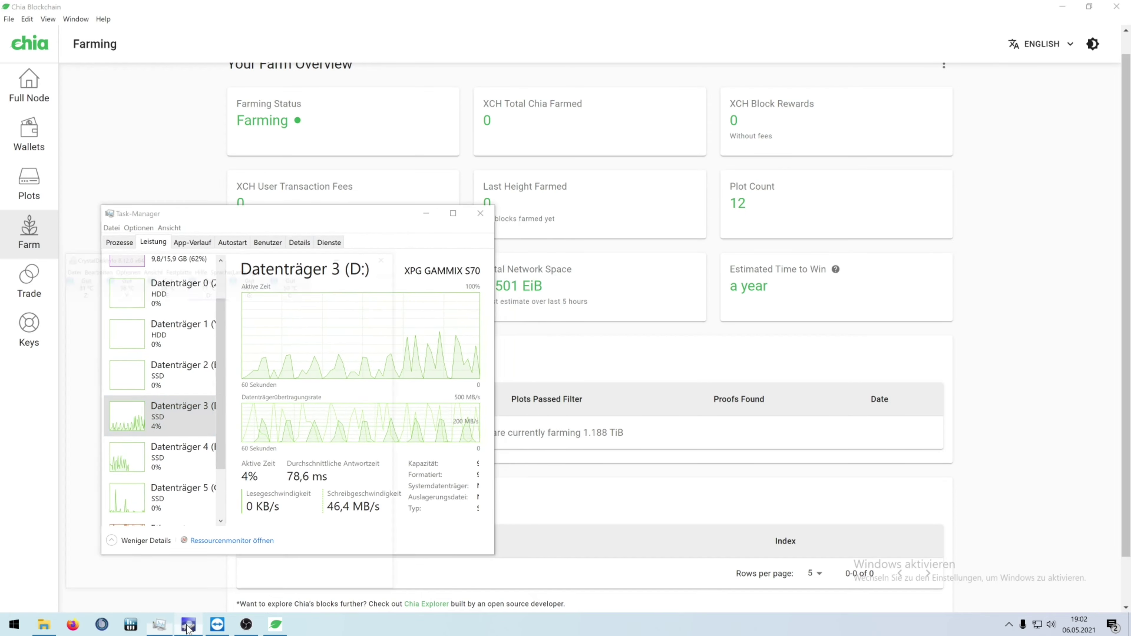
drag(720, 148, 839, 134)
drag(739, 134, 713, 138)
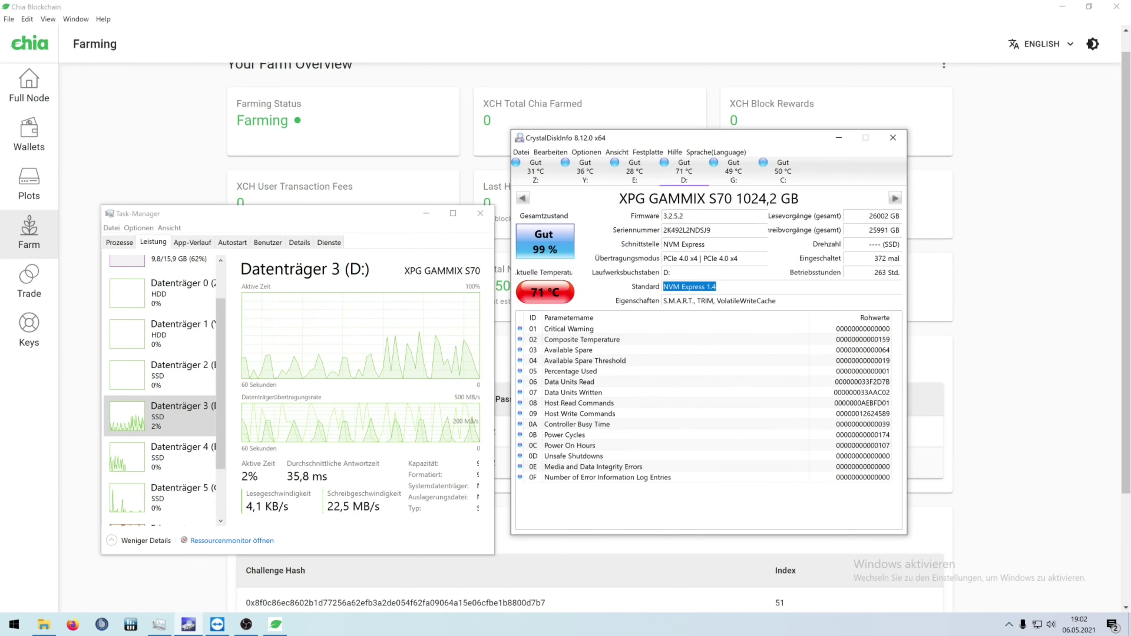
Step: Compare the total writes of the XPG GAMMIX S70 with those of the Samsung SSD 960 EVO 250GB on drive C:
drag(869, 230, 885, 230)
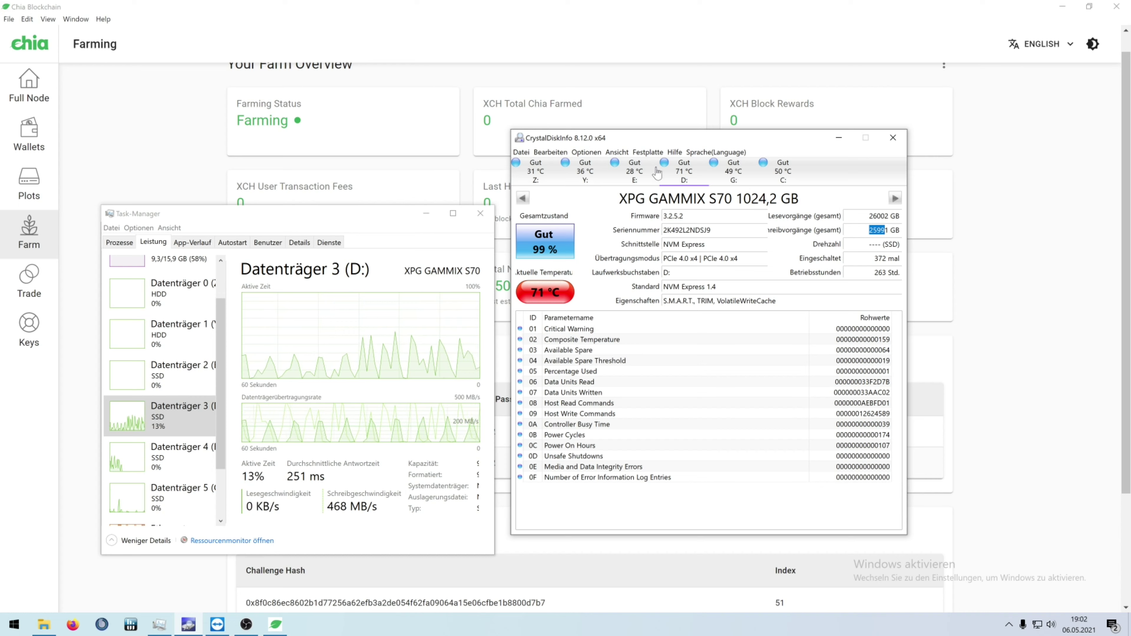
click(733, 174)
click(783, 174)
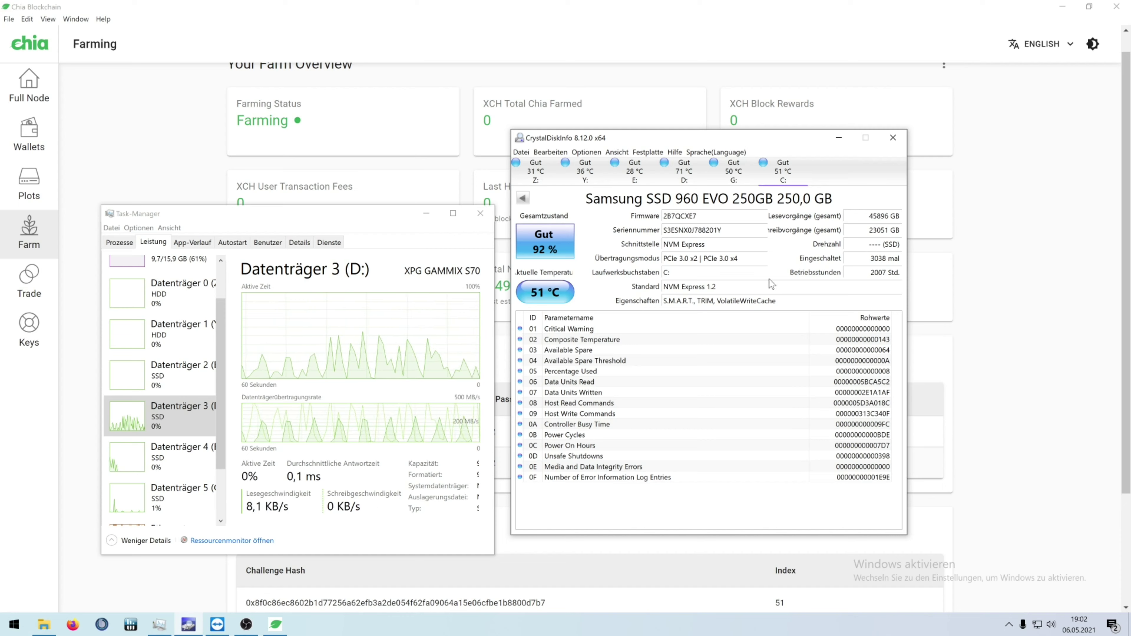
mouse_move(765, 279)
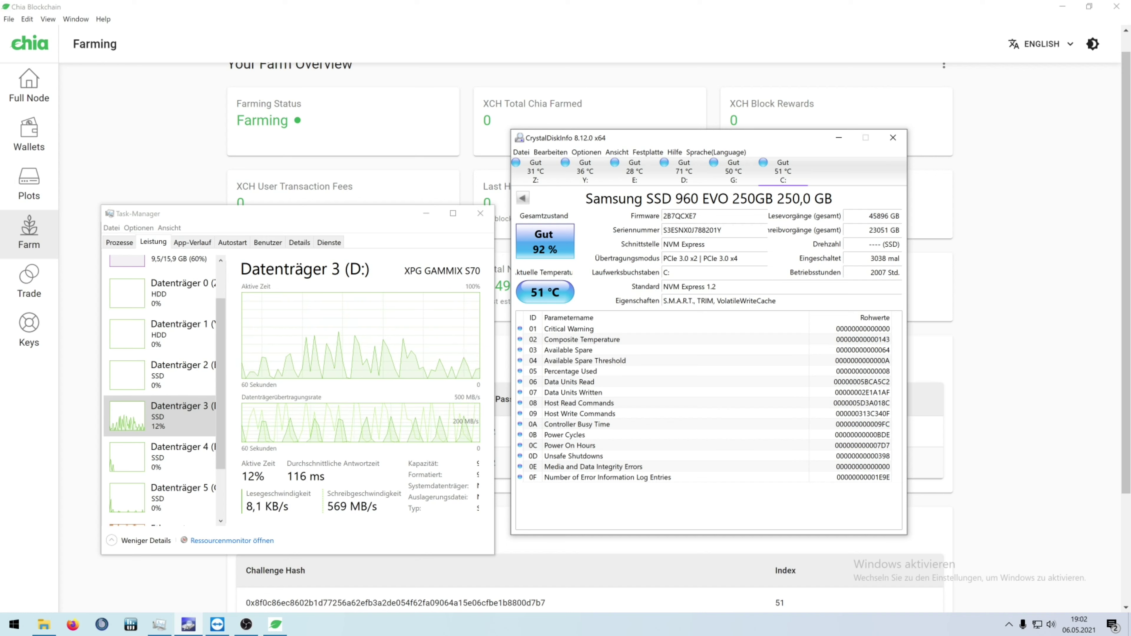
mouse_move(878, 228)
drag(877, 230, 868, 230)
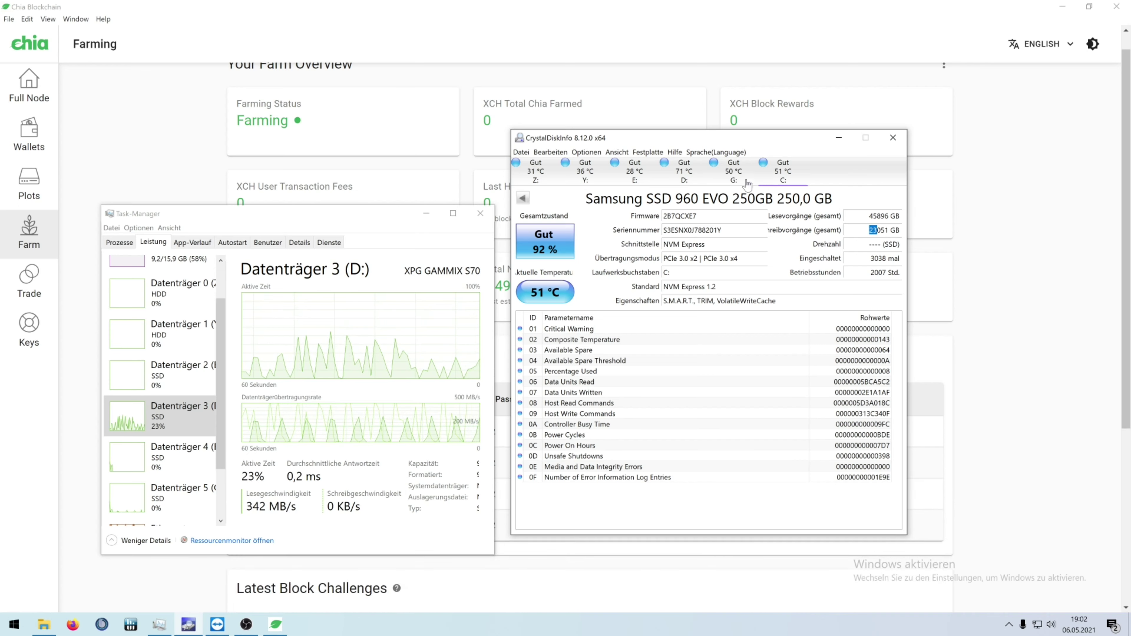
Step: Return to the XPG GAMMIX S70 details for drive D: and move the CrystalDiskInfo window slightly down
click(682, 176)
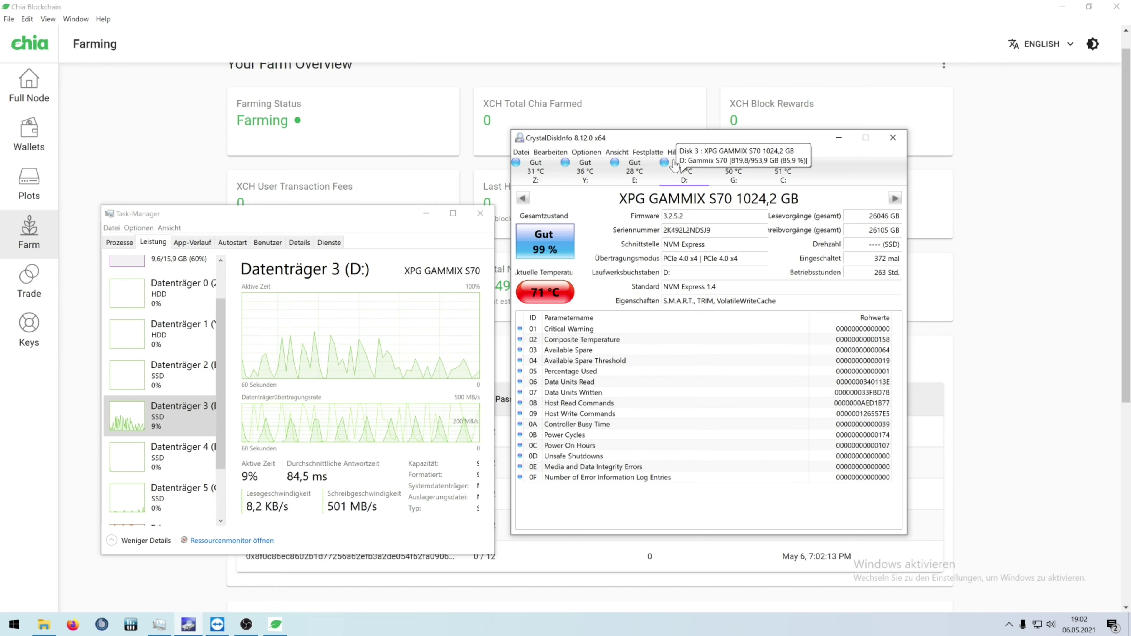
drag(658, 139, 659, 154)
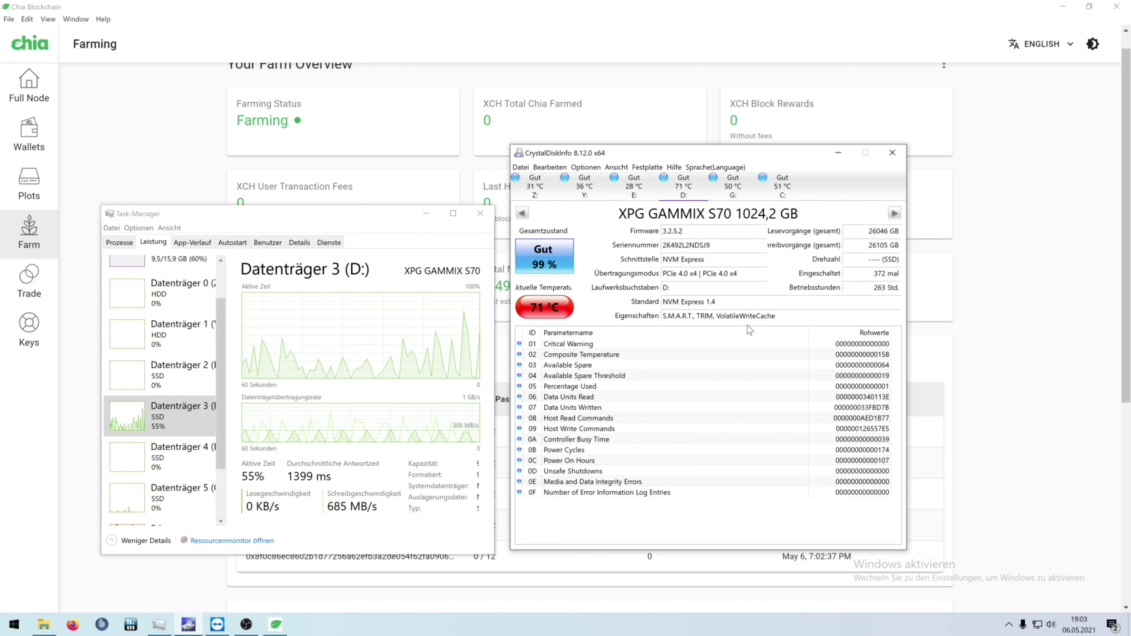
mouse_move(732, 315)
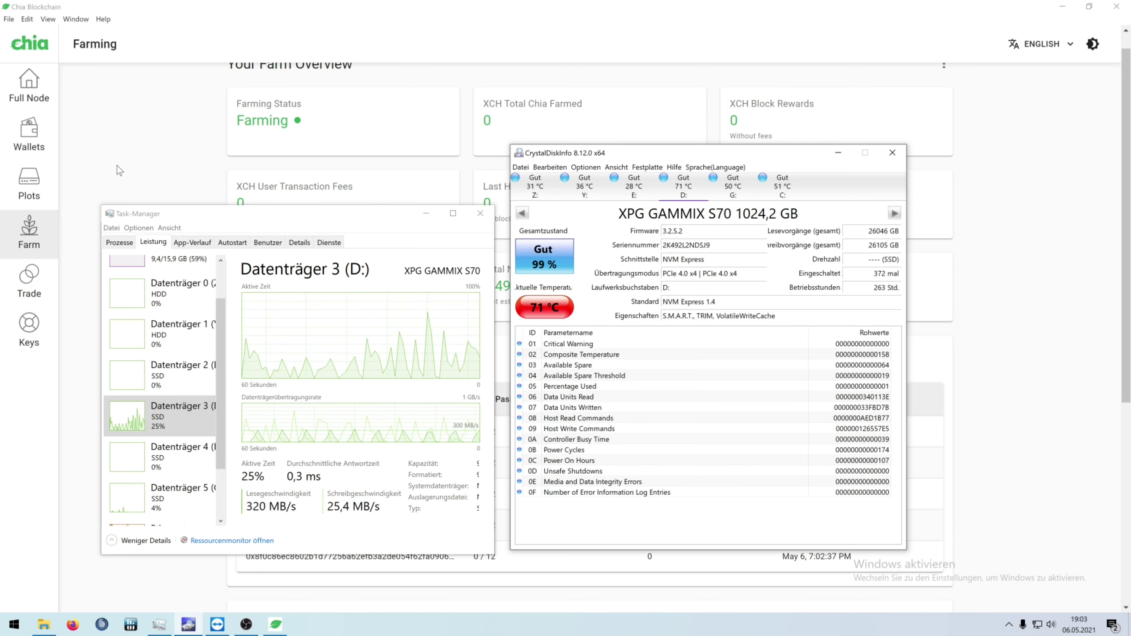
Step: Switch back to Chia Blockchain and examine the plotting progress and farming status of the local harvester plots
click(113, 182)
click(28, 182)
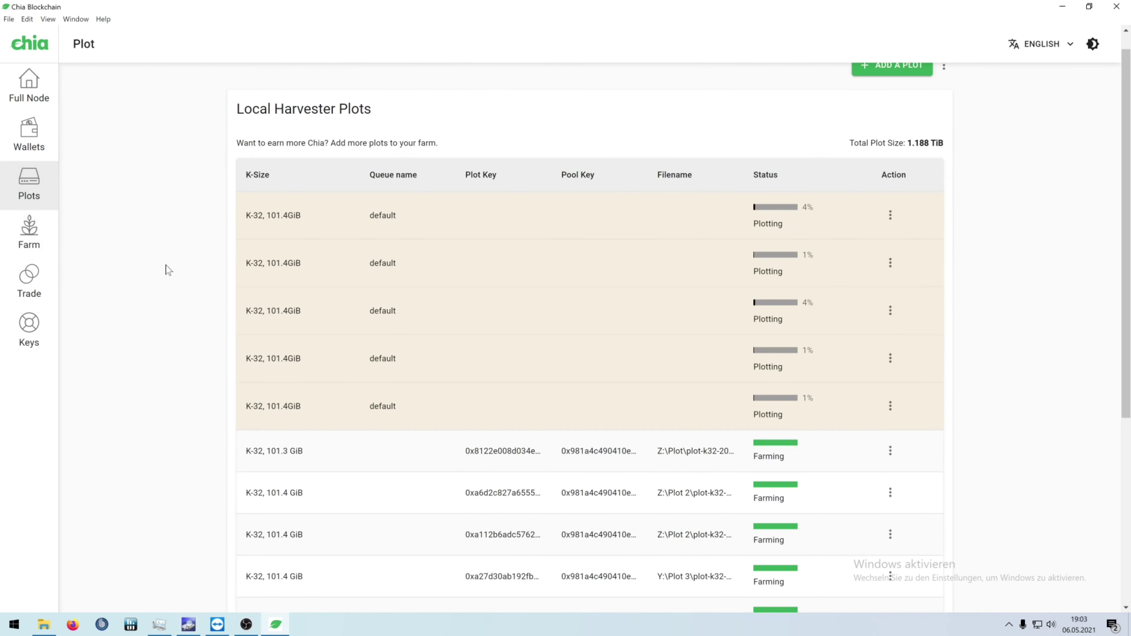
scroll(168, 279, down, 5)
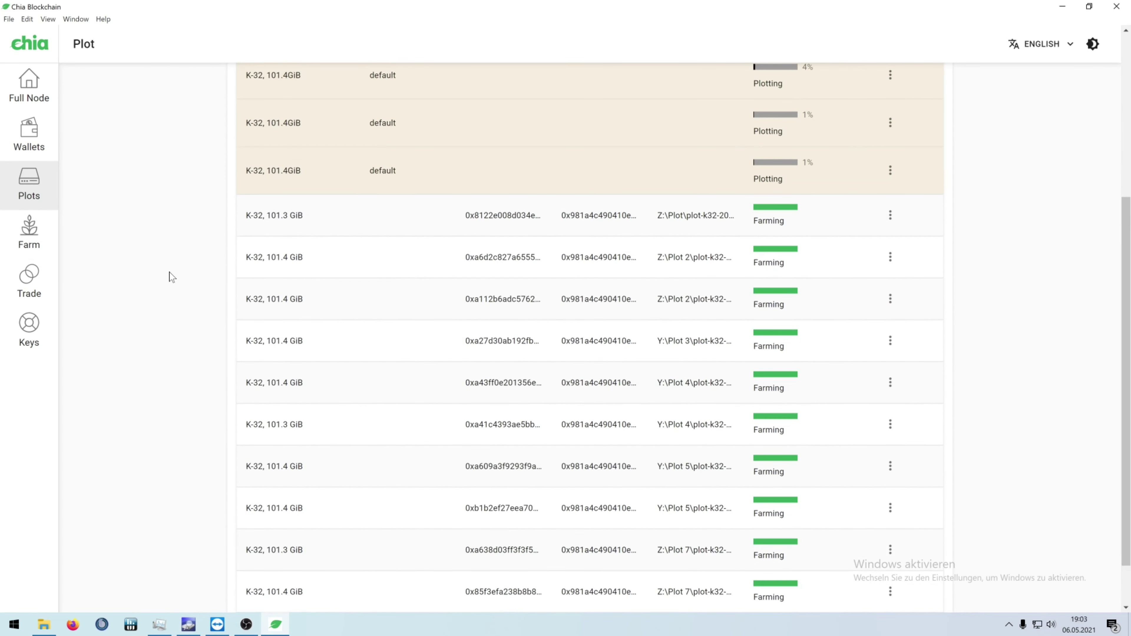
scroll(173, 277, up, 4)
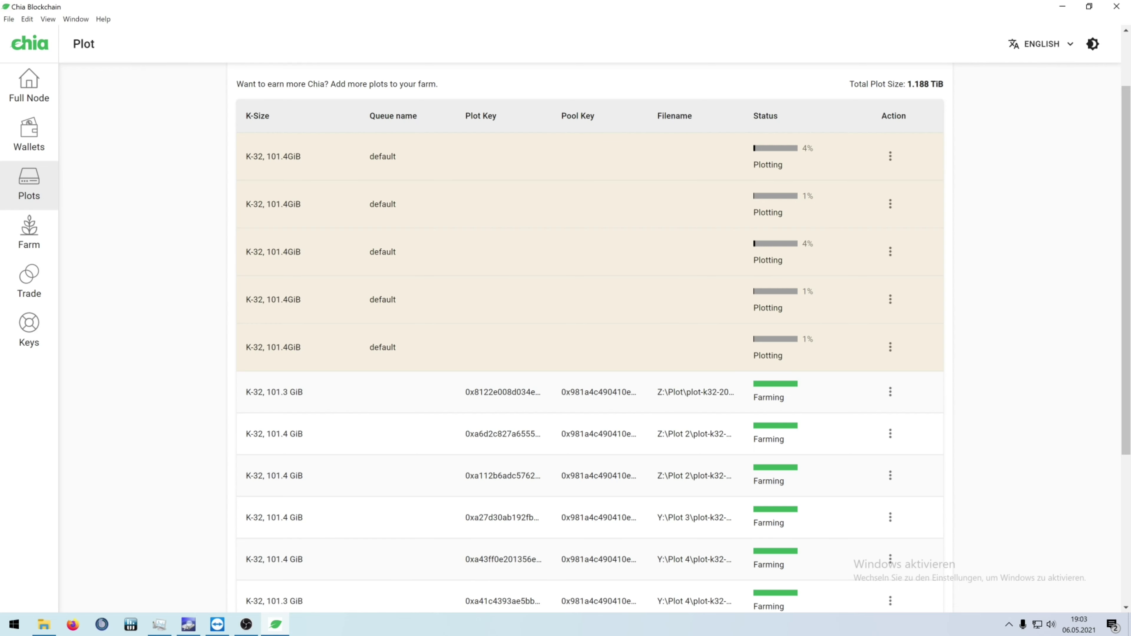
scroll(768, 413, down, 5)
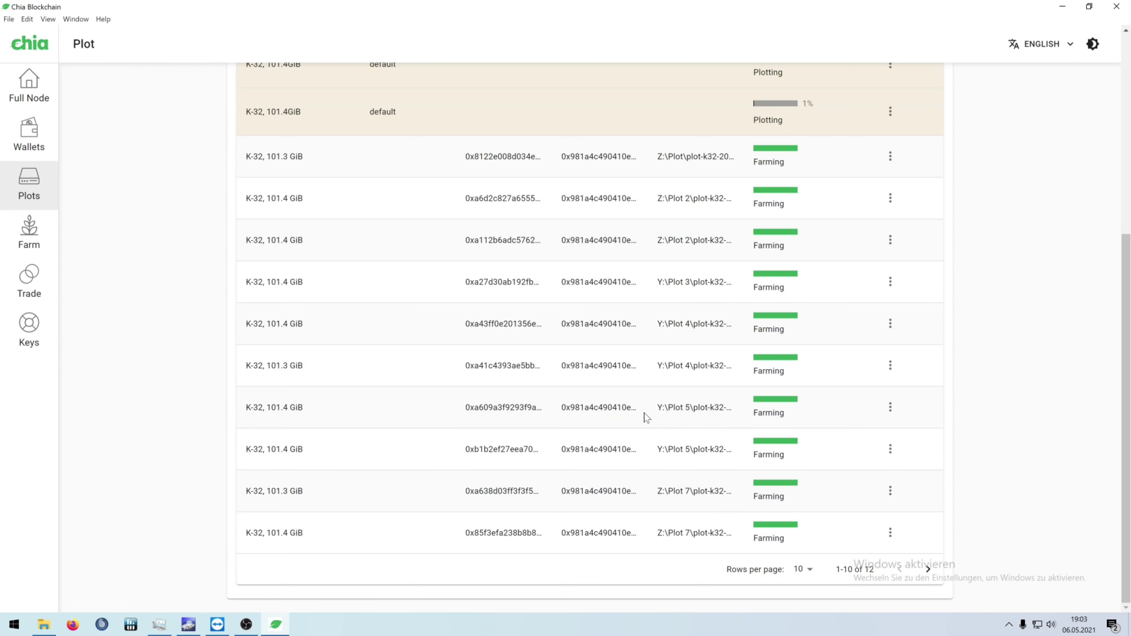
scroll(578, 410, up, 5)
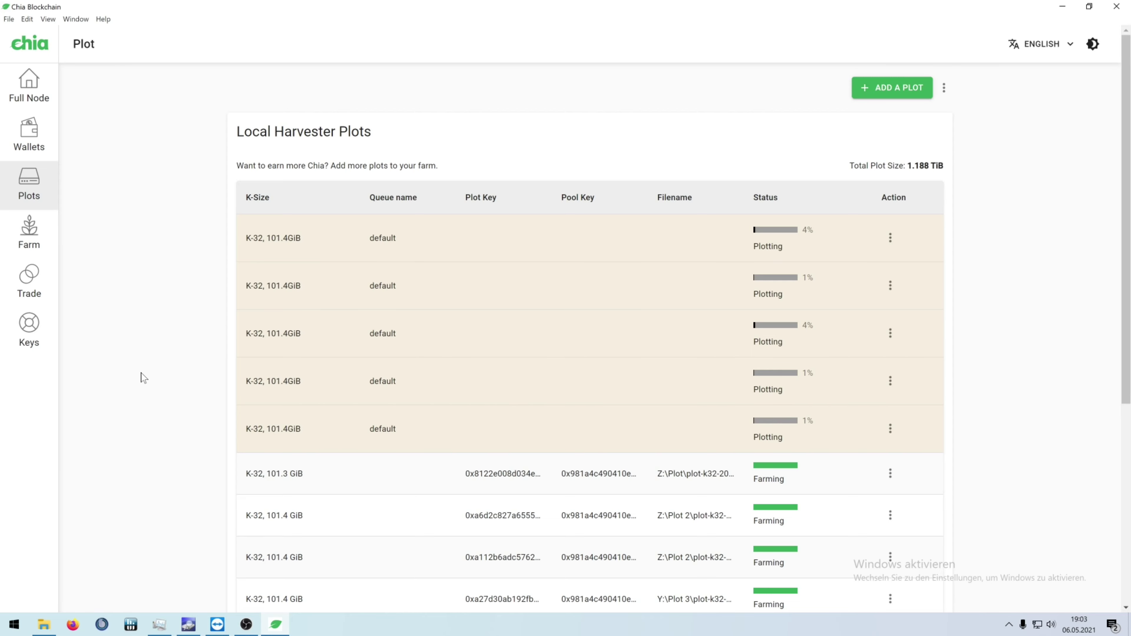
scroll(810, 446, down, 6)
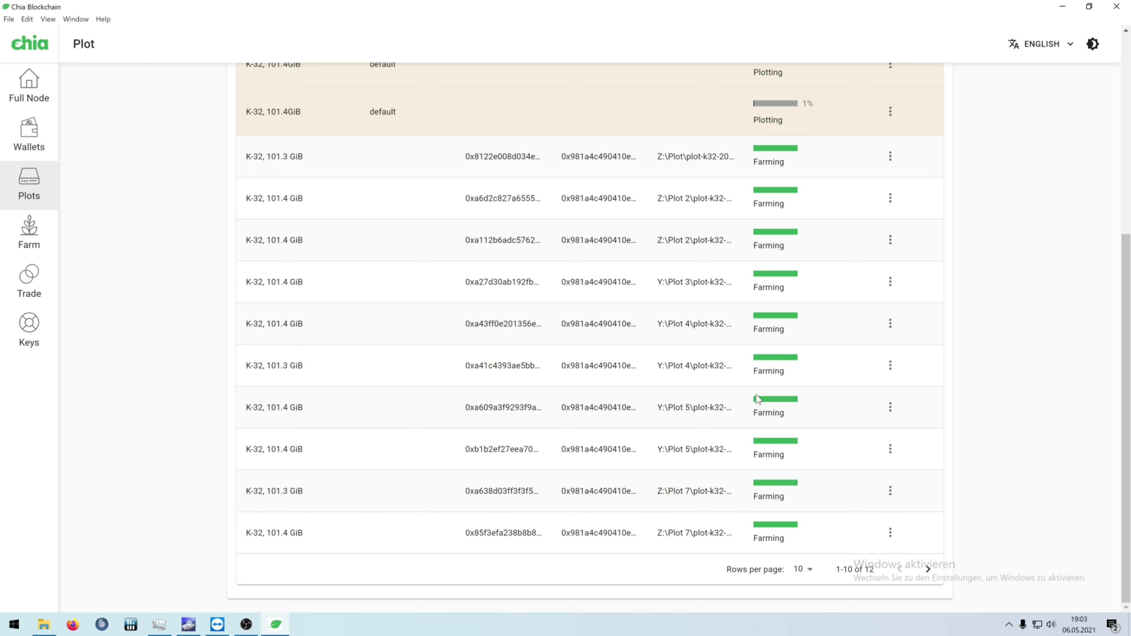
scroll(756, 398, up, 6)
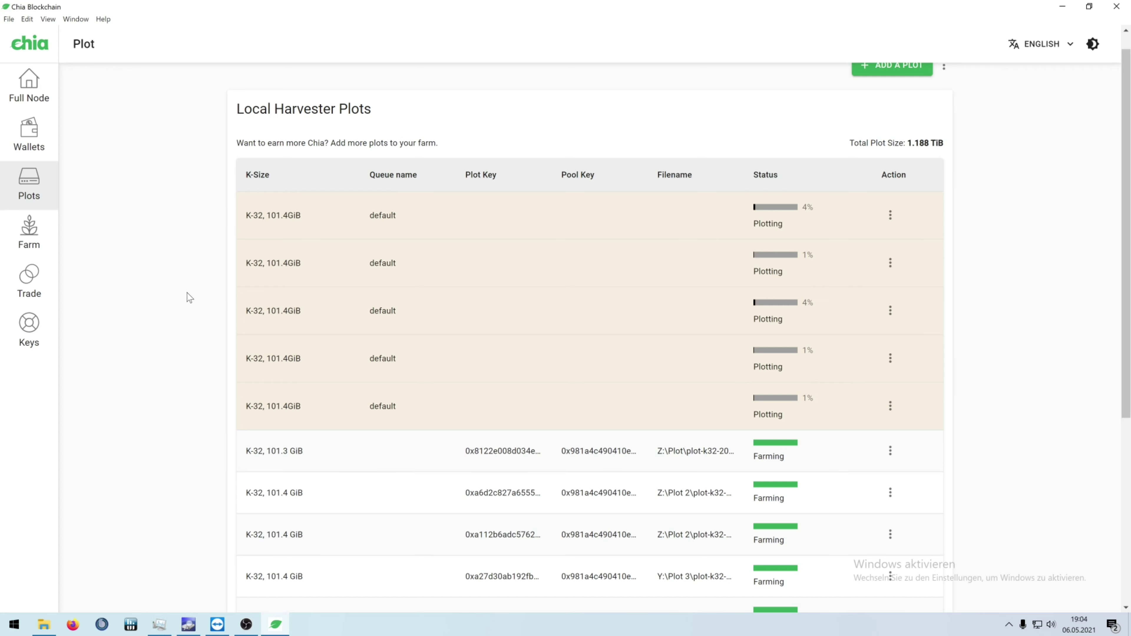
scroll(186, 293, down, 1)
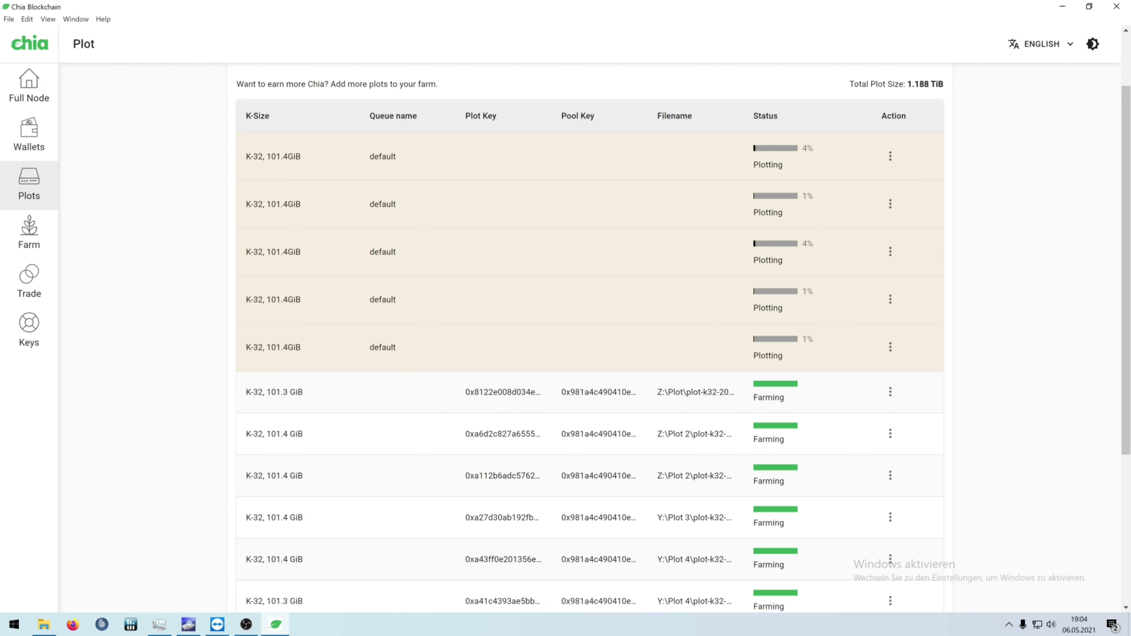
scroll(279, 299, up, 2)
Step: View the farm overview and check the last attempted proofs and latest block challenges
click(29, 239)
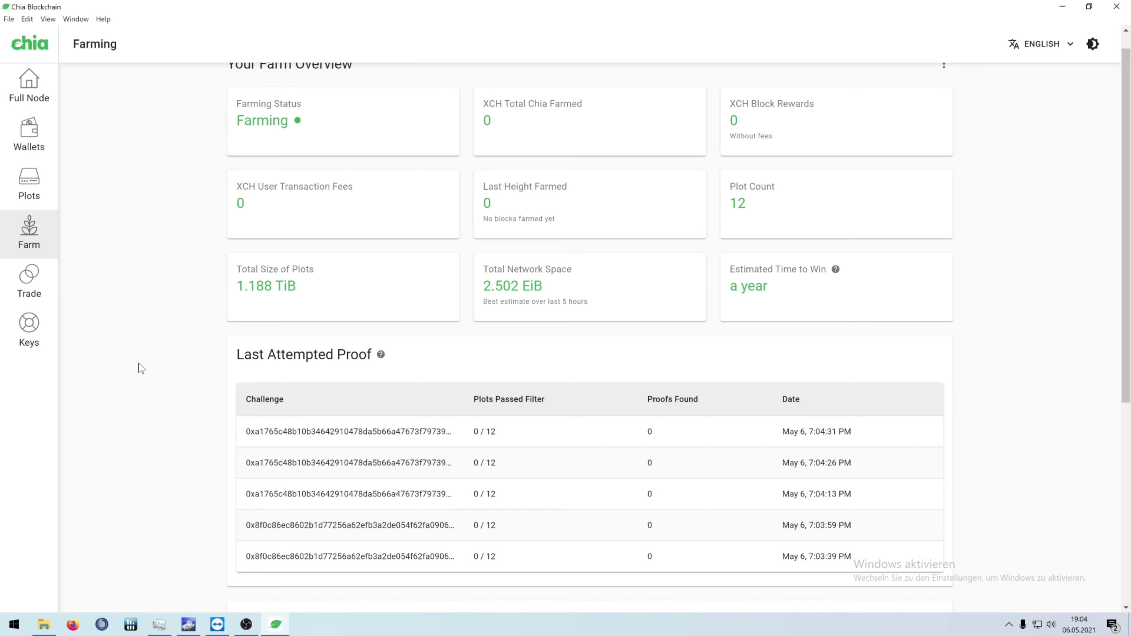
scroll(140, 368, down, 5)
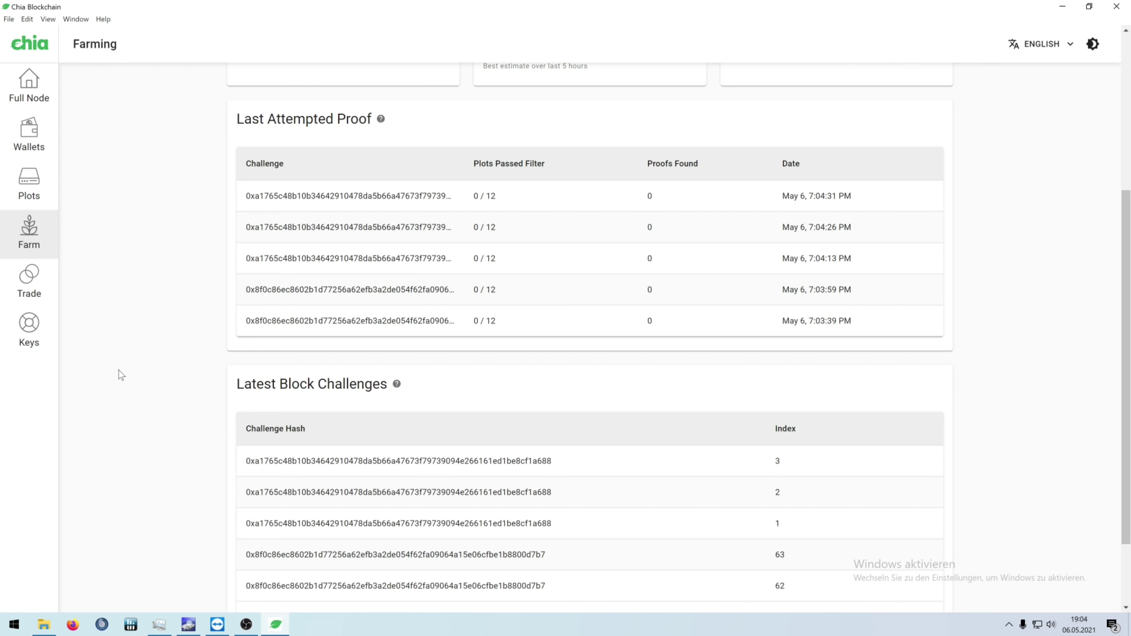
scroll(133, 373, up, 5)
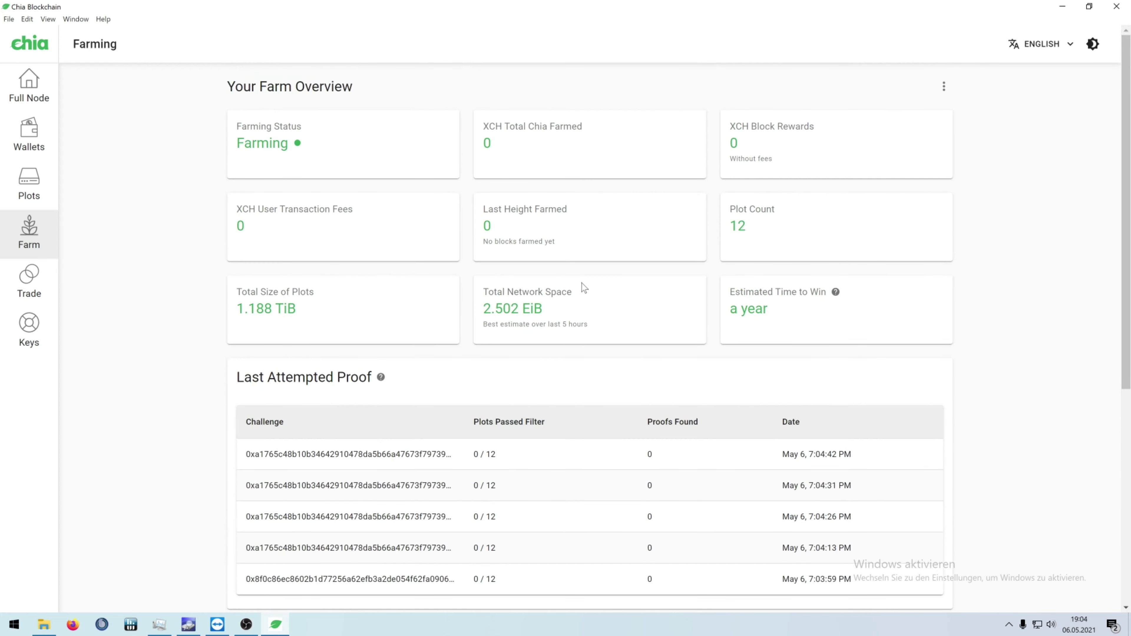